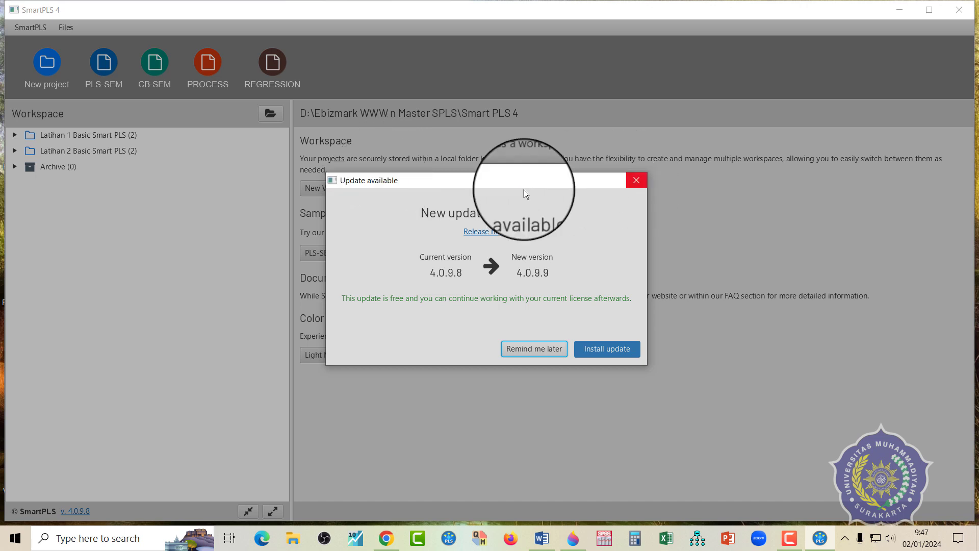
Postpone the program update and open the Ella Skin PLS-SEM model from the Latihan 1 Basic Smart PLS project
{"action": "left_click", "coordinate": [530, 353]}
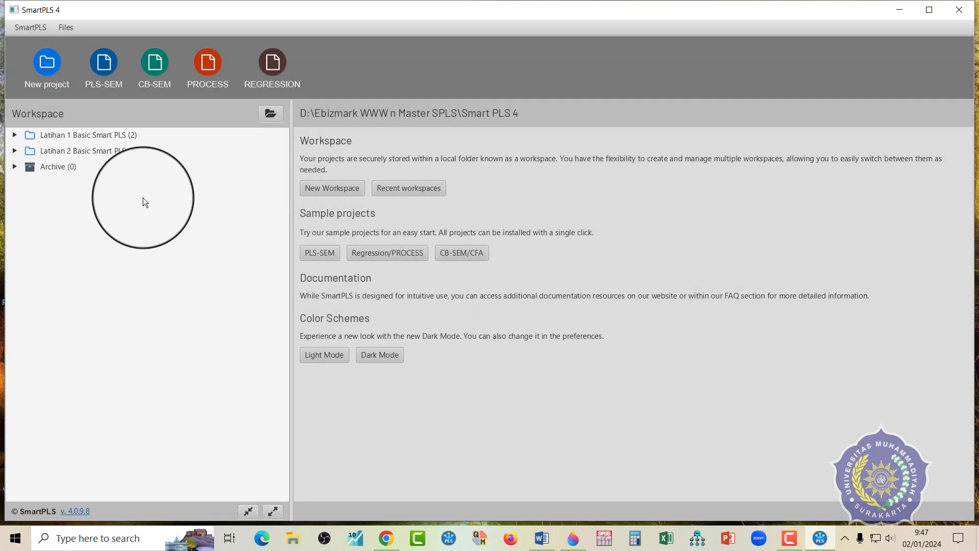
{"action": "double_click", "coordinate": [105, 136]}
{"action": "left_click", "coordinate": [70, 150]}
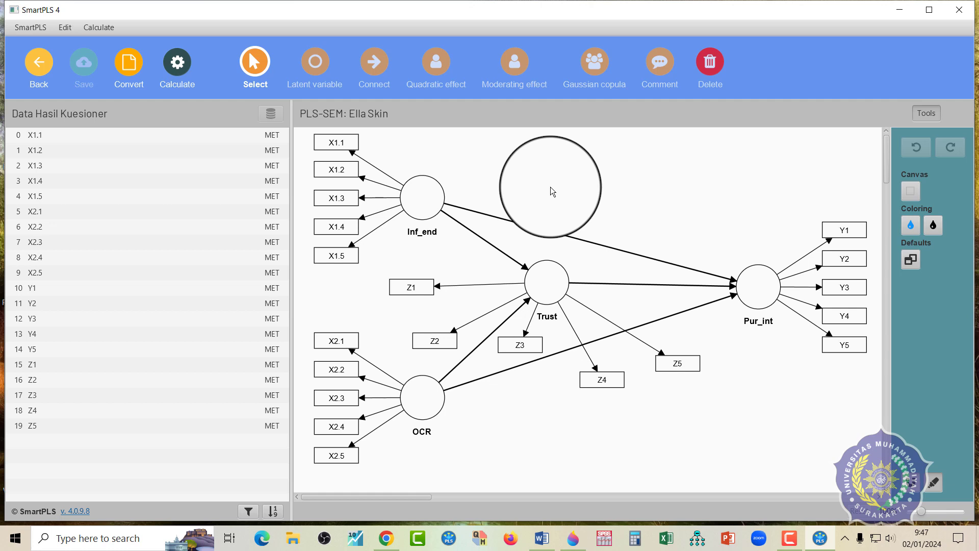
Run an importance-performance map analysis (IPMA) with Pur_int as target construct and all its predecessors as results
{"action": "left_click", "coordinate": [188, 65]}
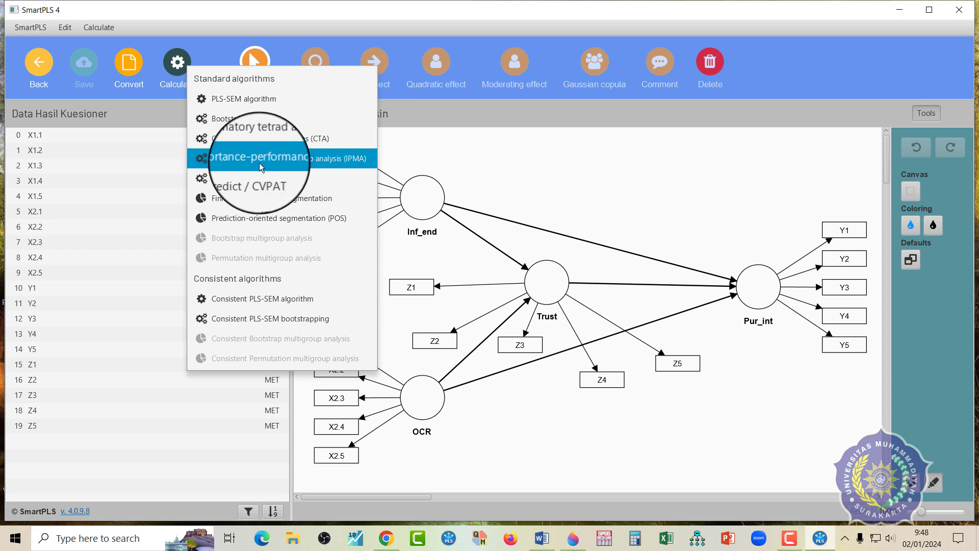
{"action": "left_click", "coordinate": [283, 162]}
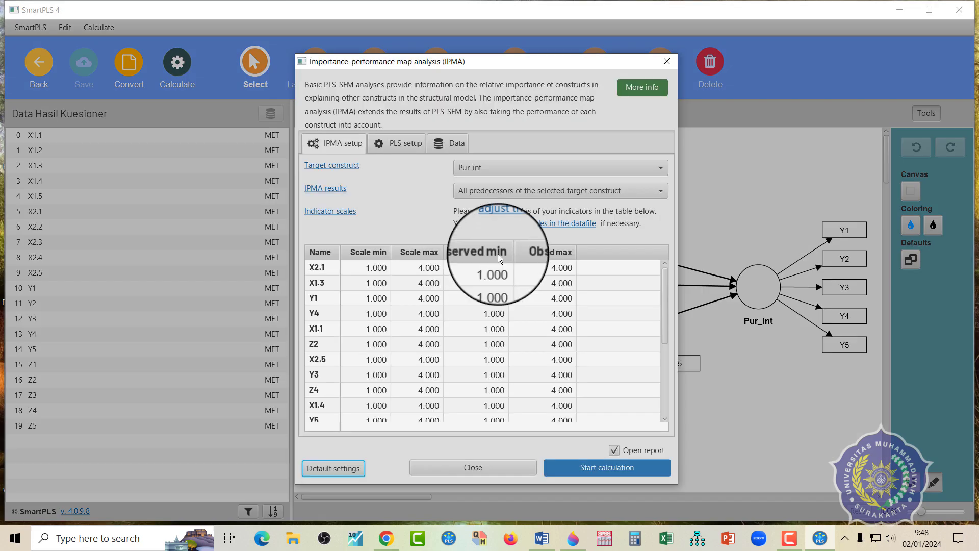
{"action": "left_click", "coordinate": [512, 167]}
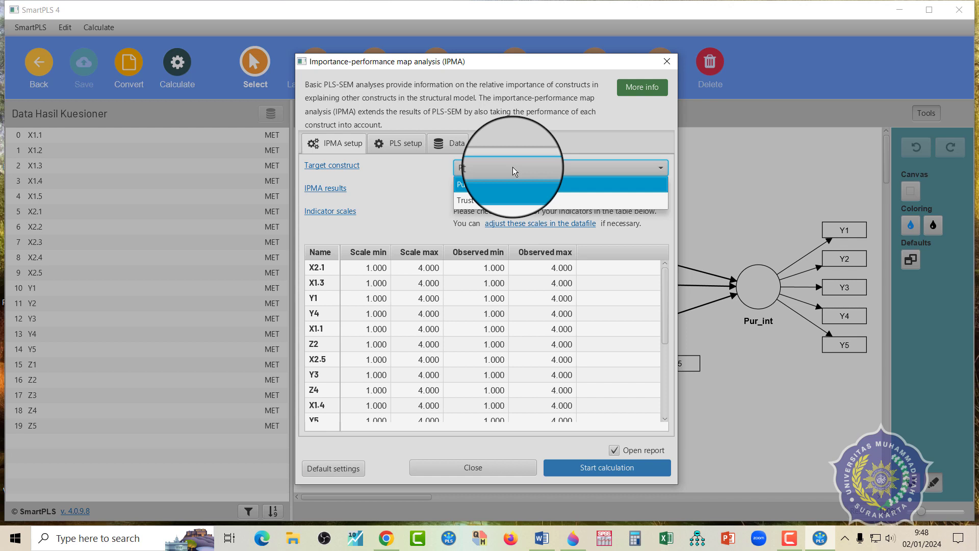
{"action": "left_click", "coordinate": [512, 166]}
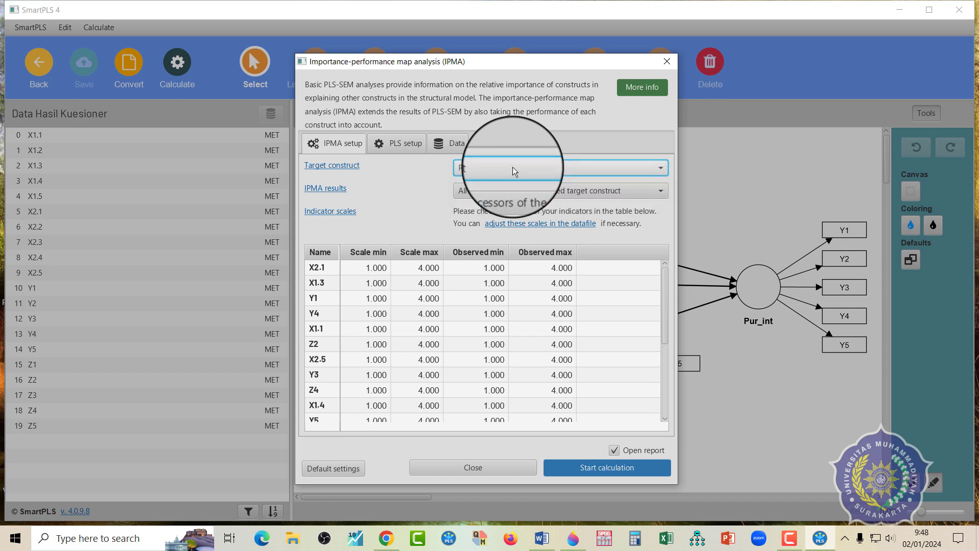
{"action": "left_click", "coordinate": [512, 167]}
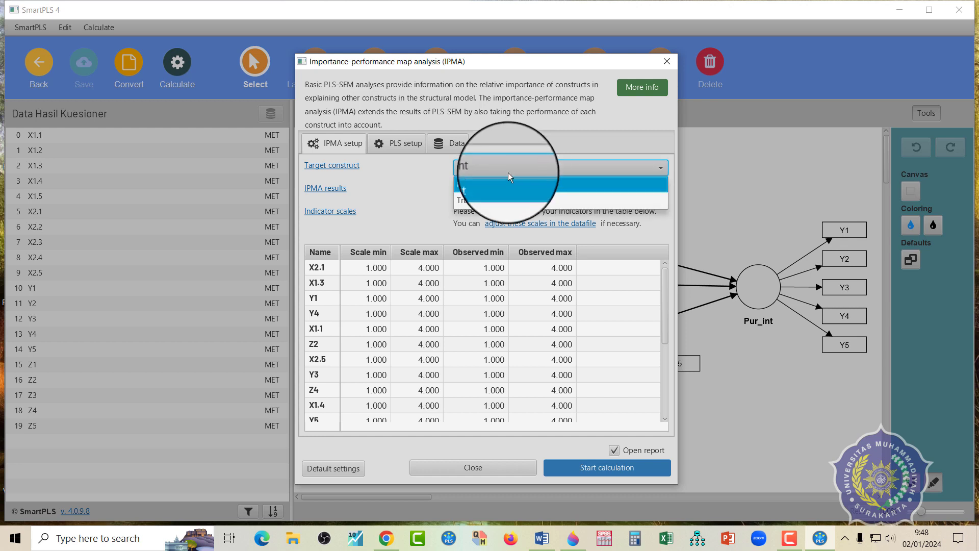
{"action": "left_click_drag", "start_coordinate": [513, 62], "coordinate": [187, 66]}
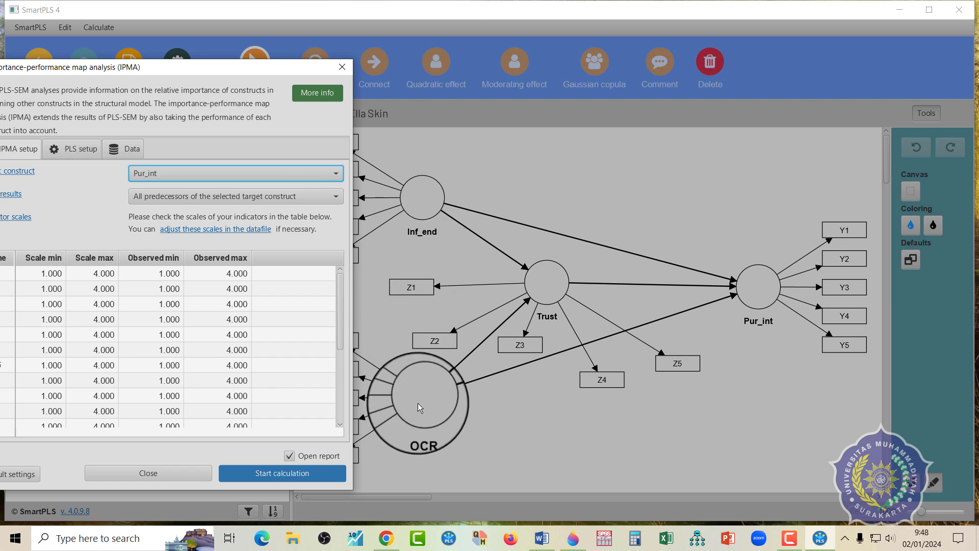
{"action": "left_click_drag", "start_coordinate": [230, 70], "coordinate": [290, 70]}
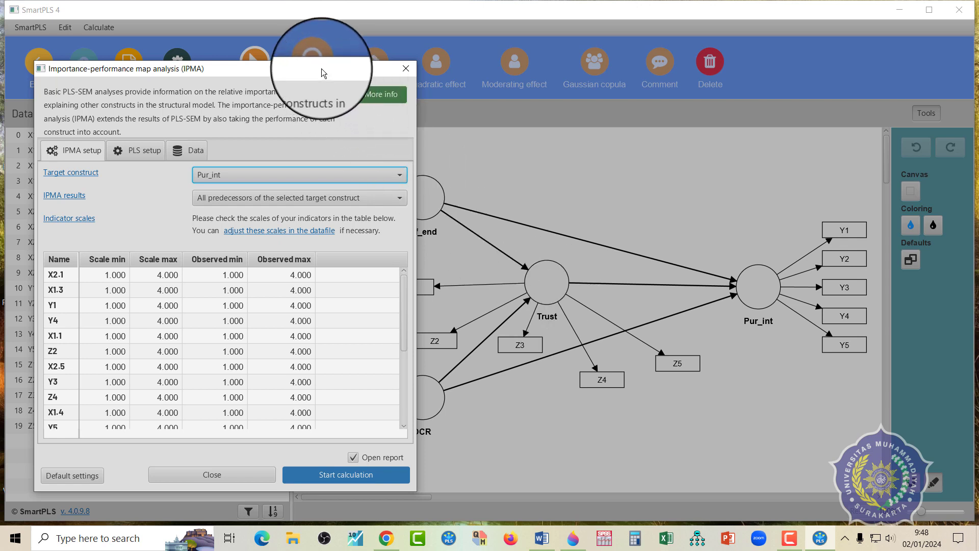
{"action": "left_click_drag", "start_coordinate": [321, 68], "coordinate": [605, 71]}
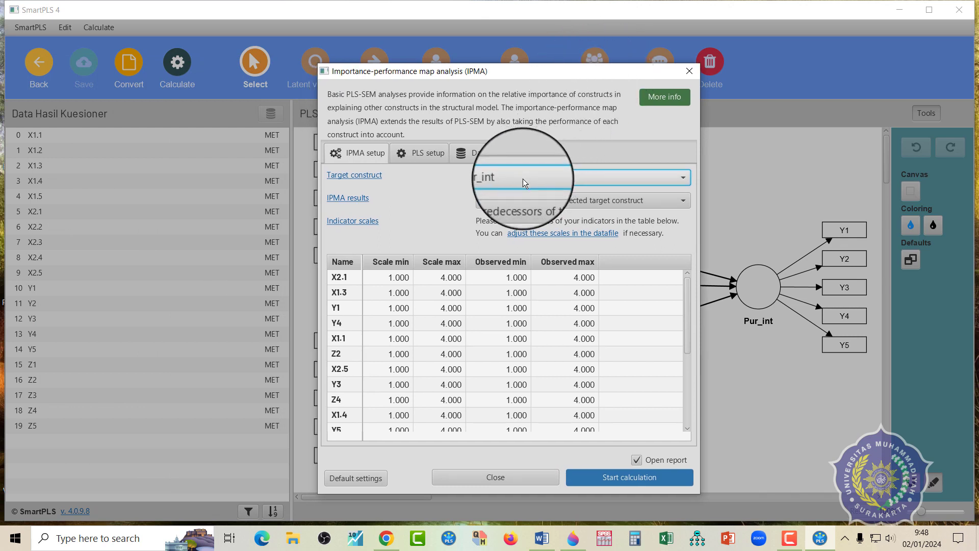
{"action": "left_click", "coordinate": [617, 478]}
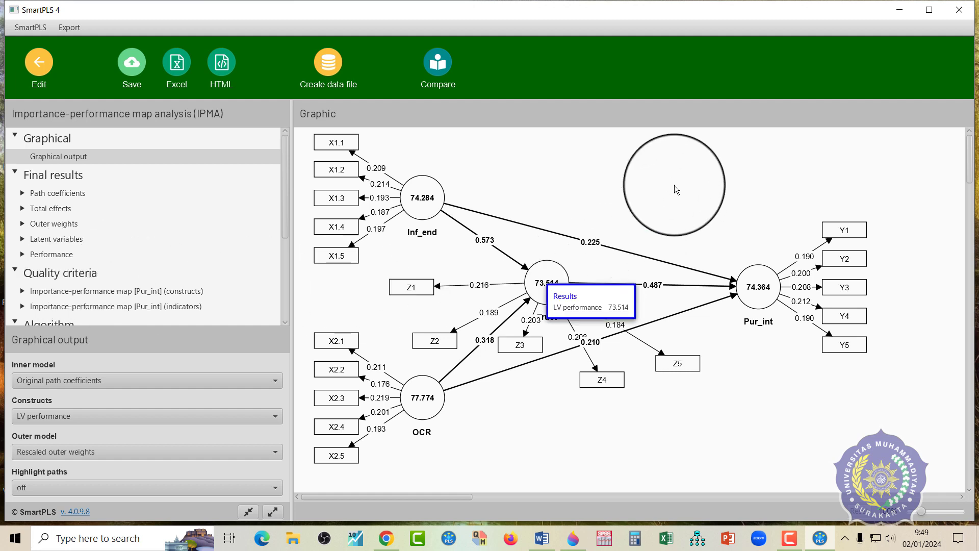
Examine the Pur_int importance-performance maps for constructs and indicators, plus the indicator total effects and performances tables
{"action": "left_click", "coordinate": [87, 274]}
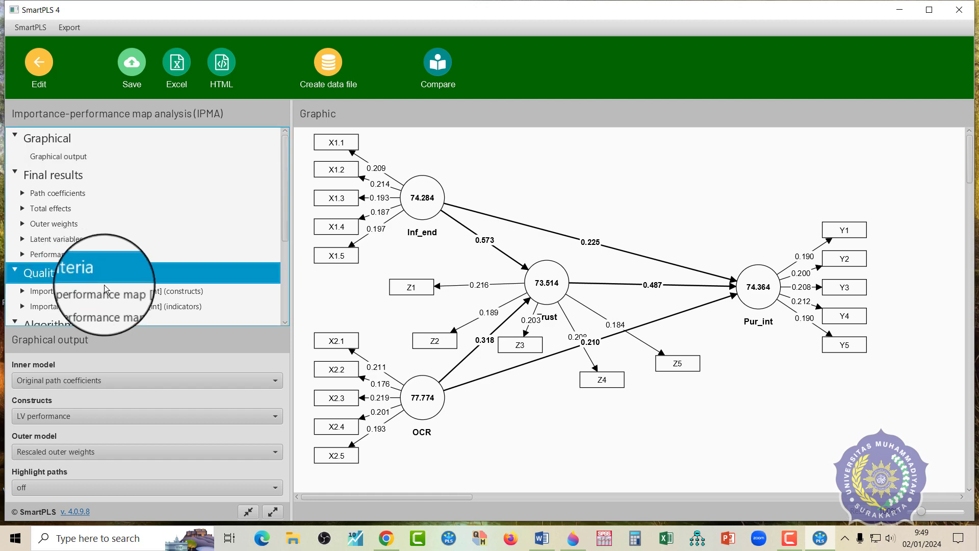
{"action": "left_click", "coordinate": [139, 292]}
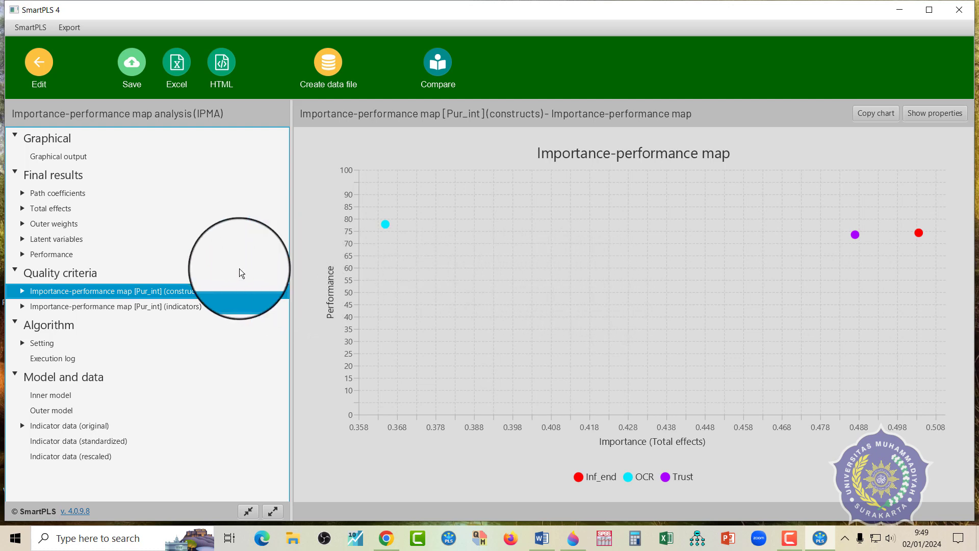
{"action": "left_click", "coordinate": [166, 307]}
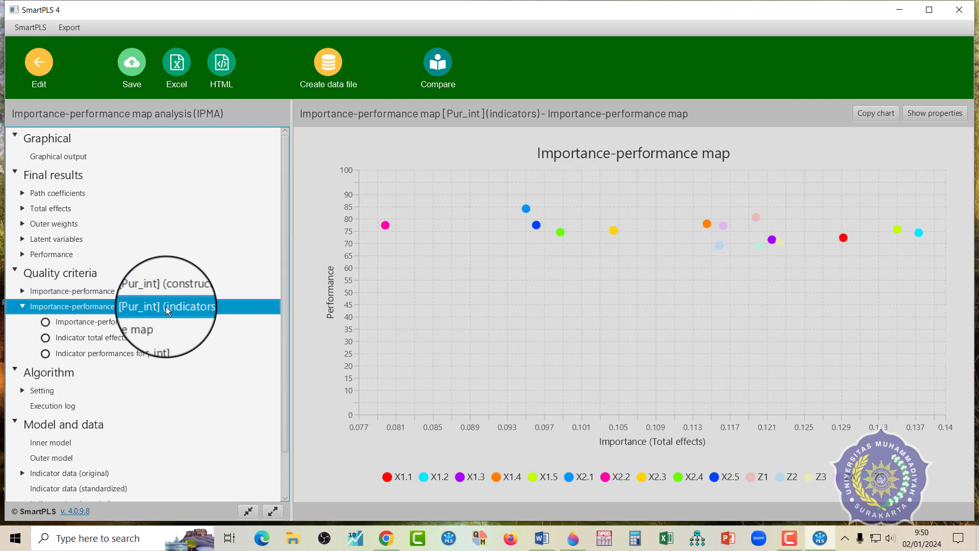
{"action": "left_click", "coordinate": [143, 338]}
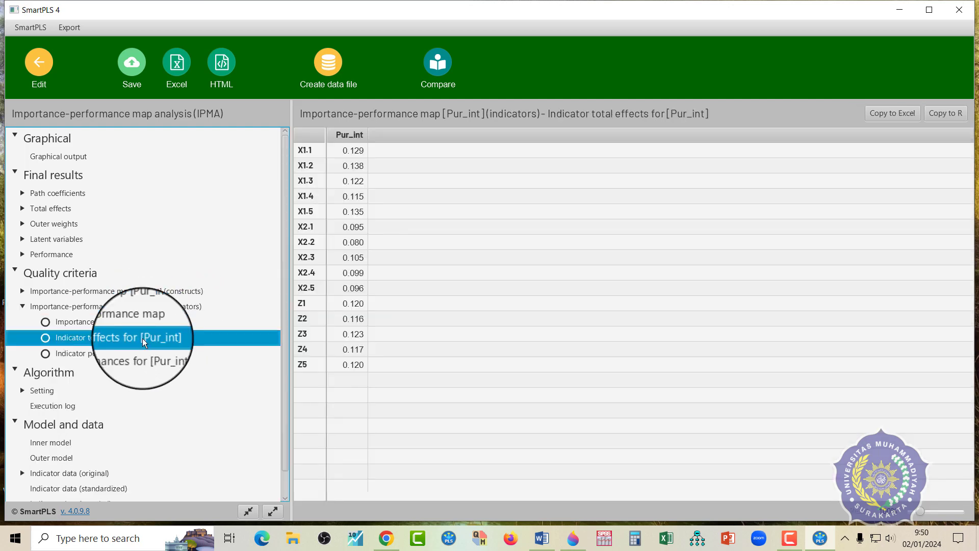
{"action": "left_click", "coordinate": [142, 353]}
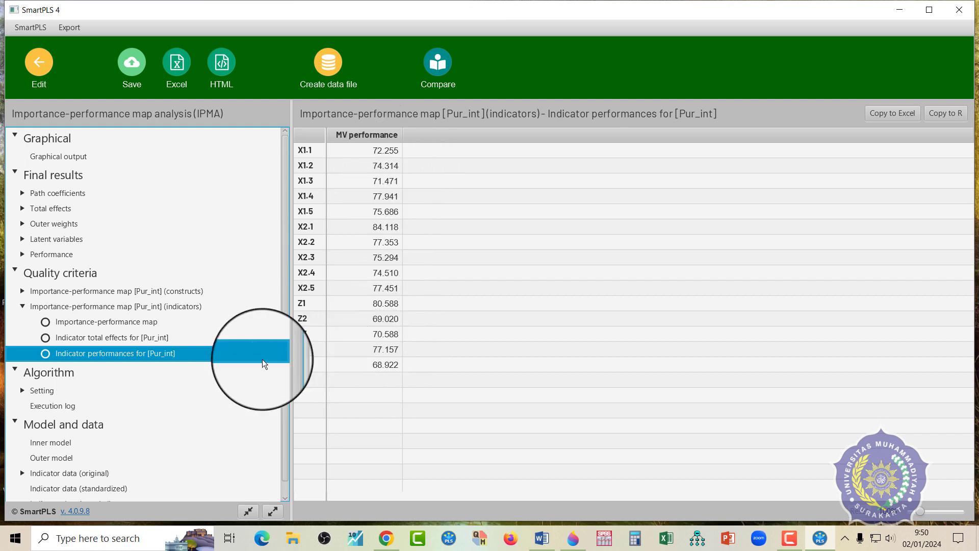
Copy the indicator total effects for Pur_int into a new blank Excel workbook, starting at cell K8
{"action": "left_click", "coordinate": [124, 341]}
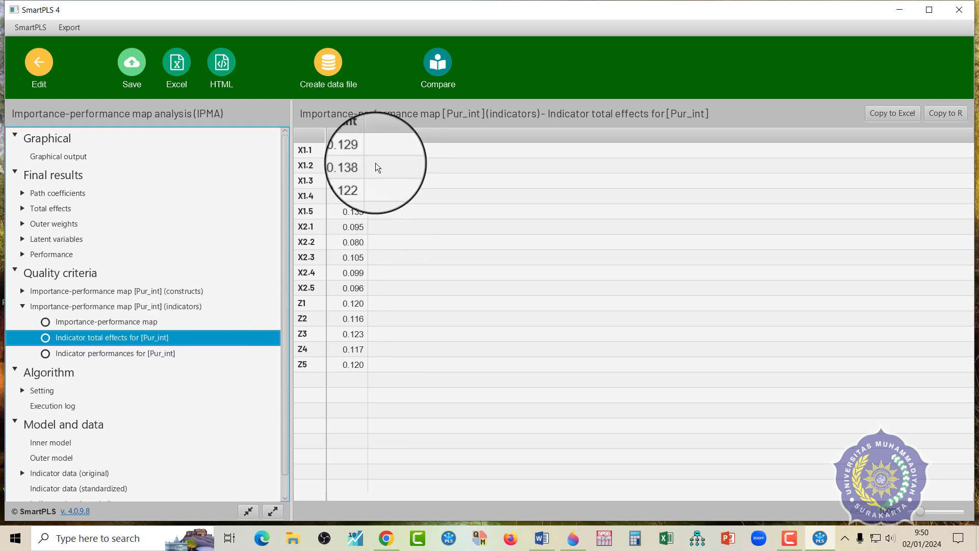
{"action": "left_click", "coordinate": [882, 115]}
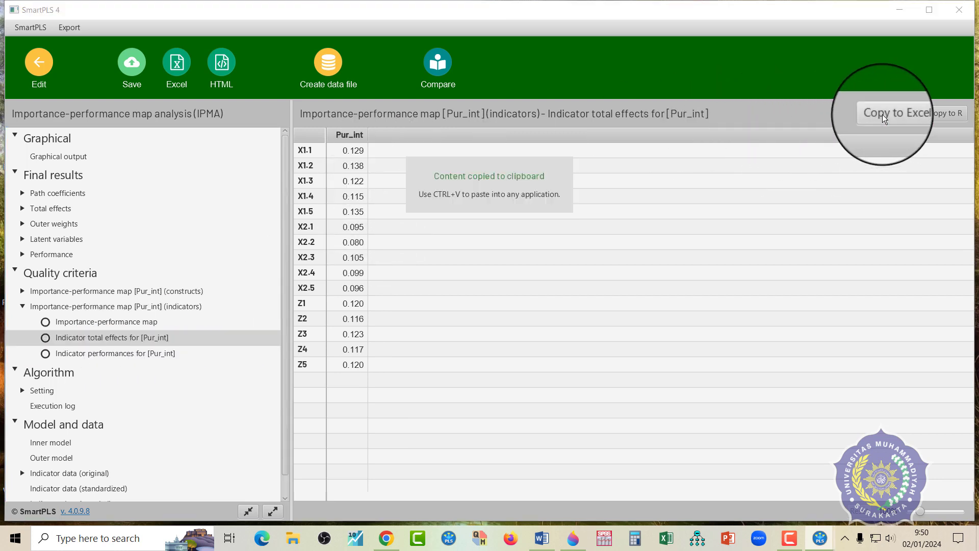
{"action": "left_click", "coordinate": [673, 545]}
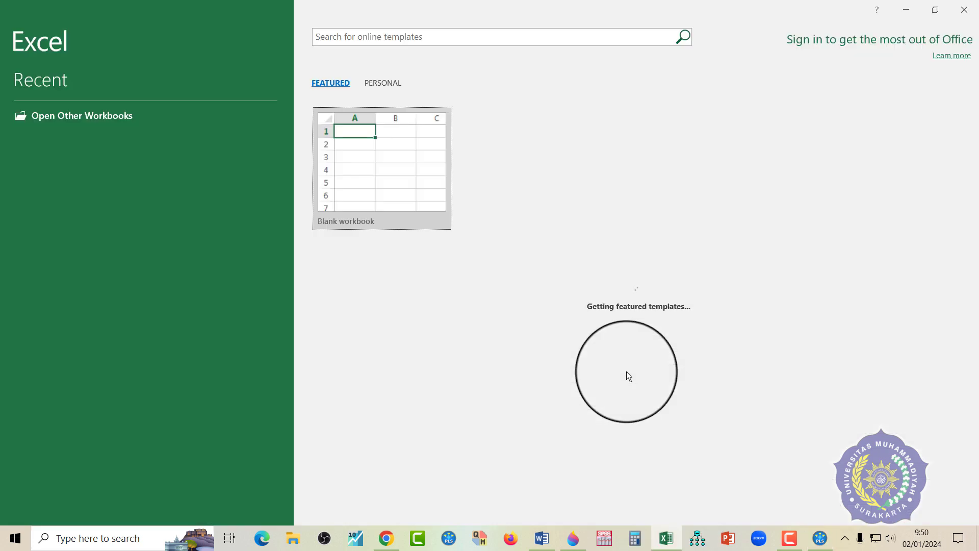
{"action": "left_click", "coordinate": [416, 190]}
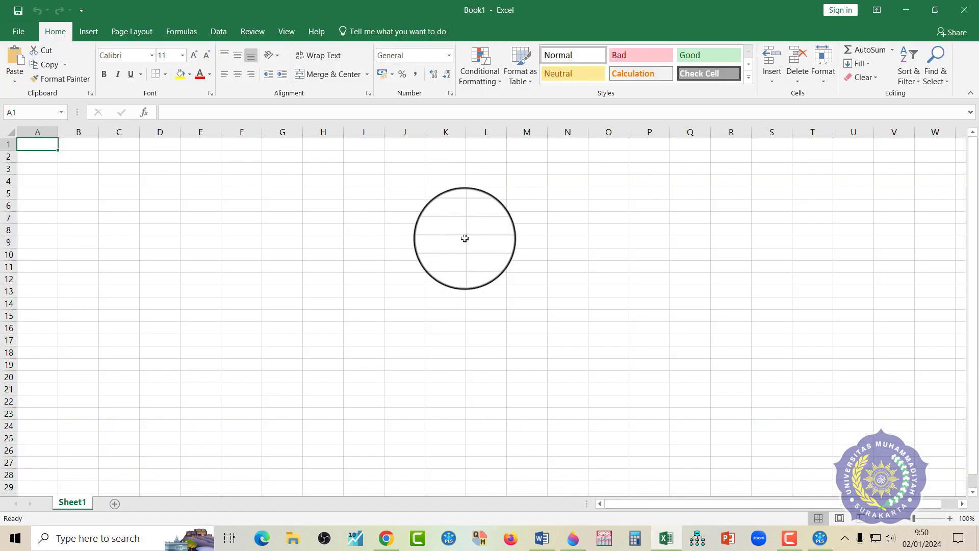
{"action": "left_click", "coordinate": [451, 231]}
{"action": "key", "text": "ctrl+v"}
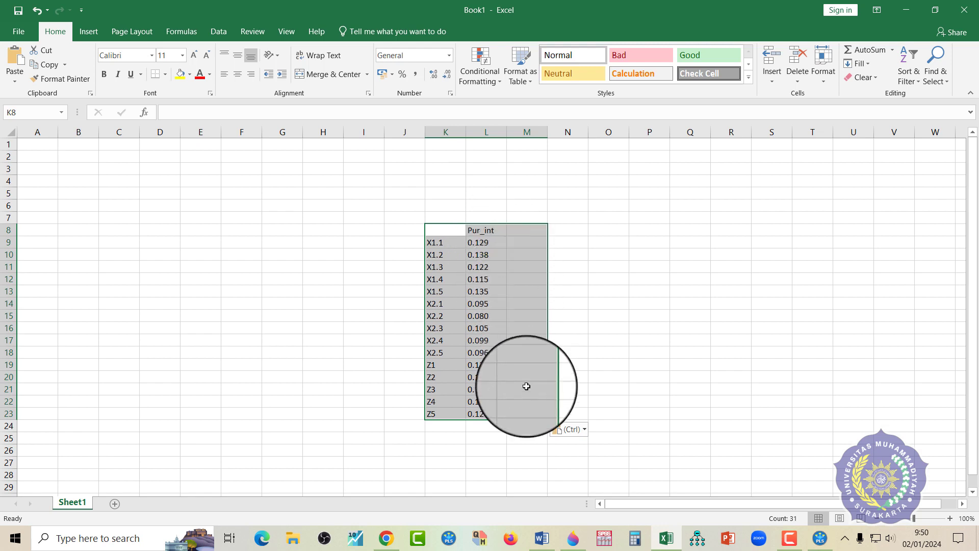
{"action": "left_click", "coordinate": [491, 424]}
{"action": "left_click", "coordinate": [491, 243]}
{"action": "left_click_drag", "start_coordinate": [491, 243], "coordinate": [482, 414]}
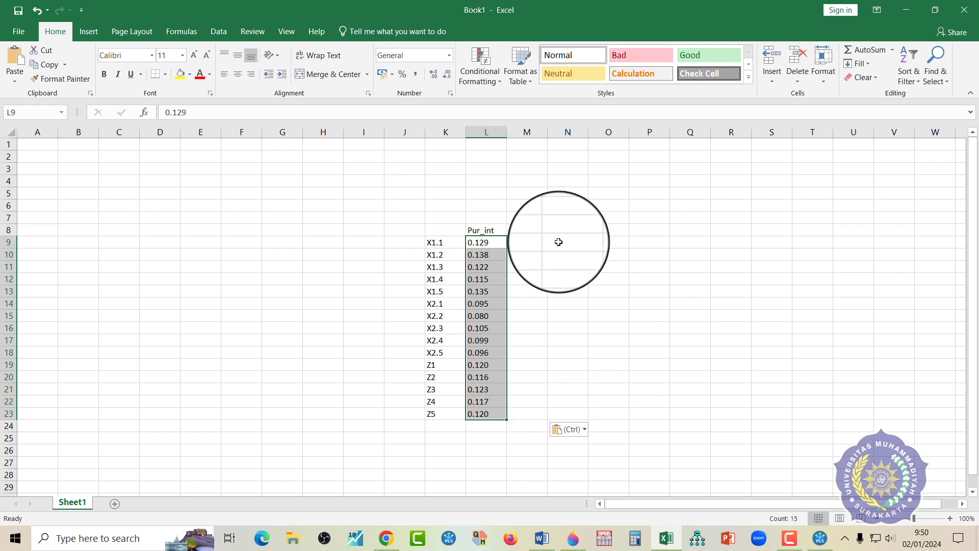
Copy the indicator performances for Pur_int from SmartPLS into the Excel sheet beside the total effects, starting at cell M8
{"action": "left_click", "coordinate": [541, 242]}
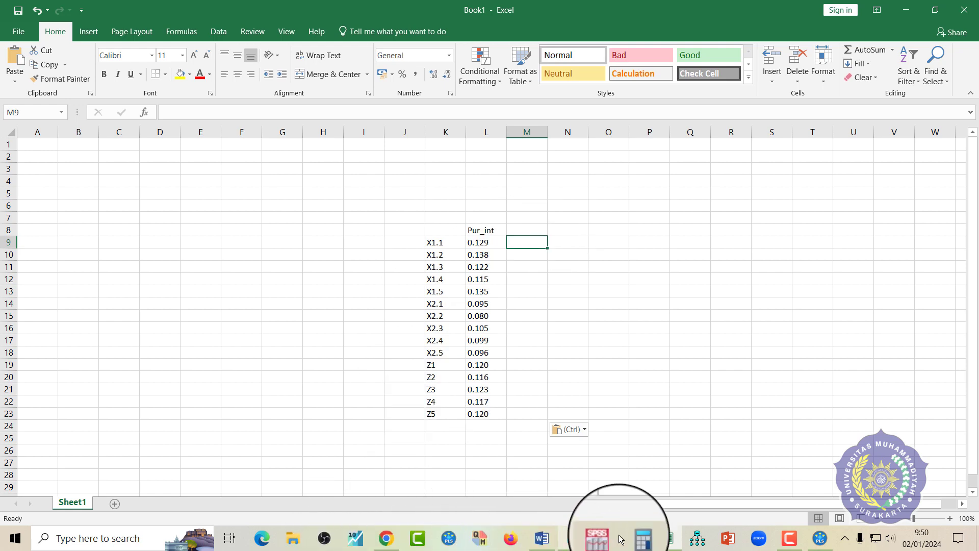
{"action": "left_click", "coordinate": [819, 539]}
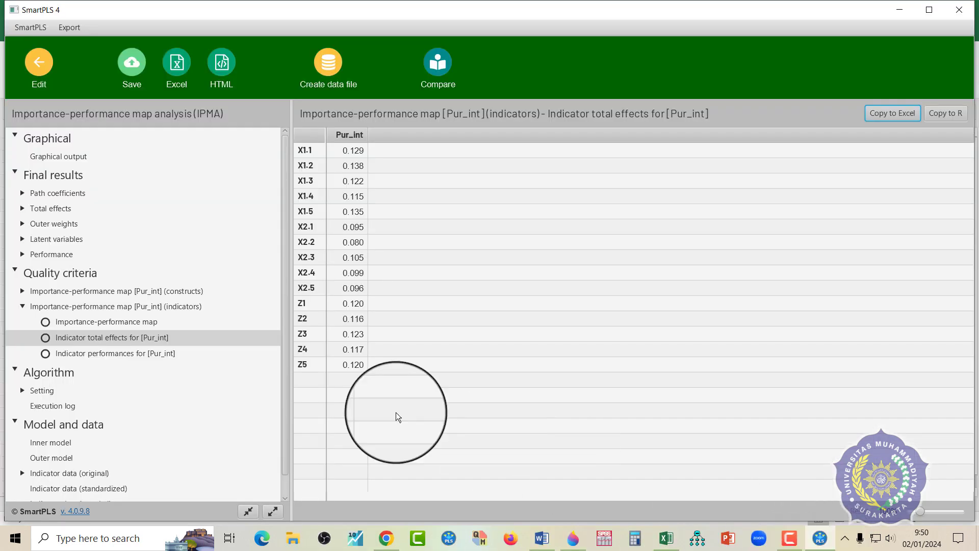
{"action": "left_click", "coordinate": [145, 357]}
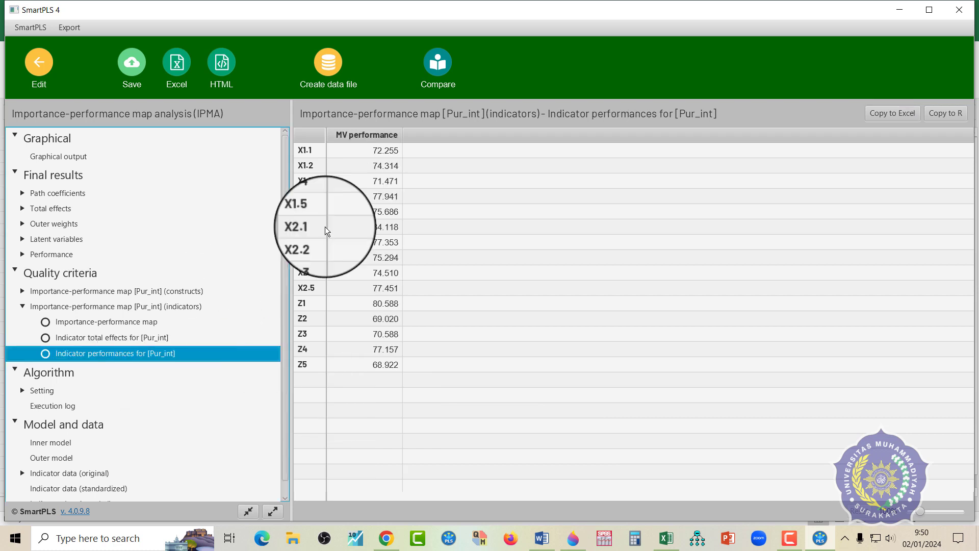
{"action": "left_click", "coordinate": [876, 120]}
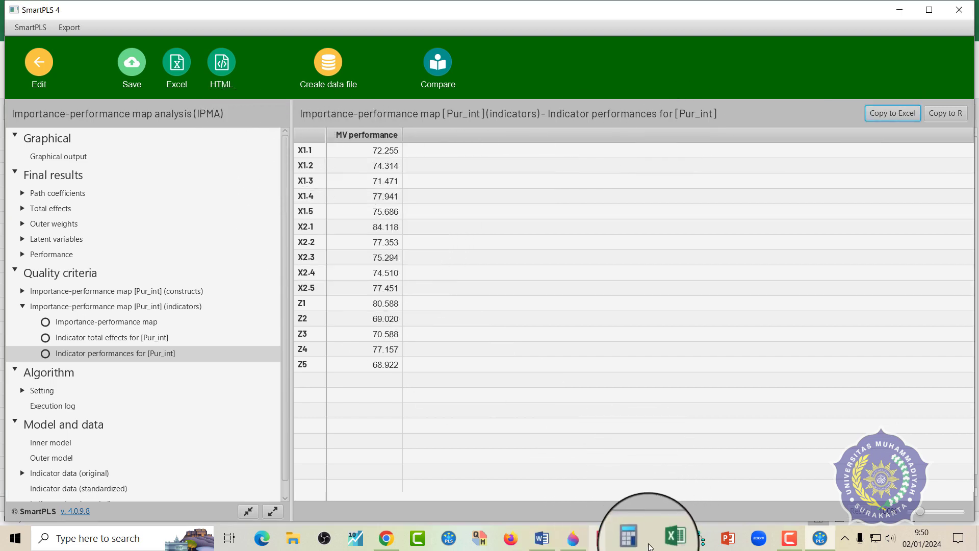
{"action": "left_click", "coordinate": [666, 538]}
{"action": "key", "text": "ctrl+v"}
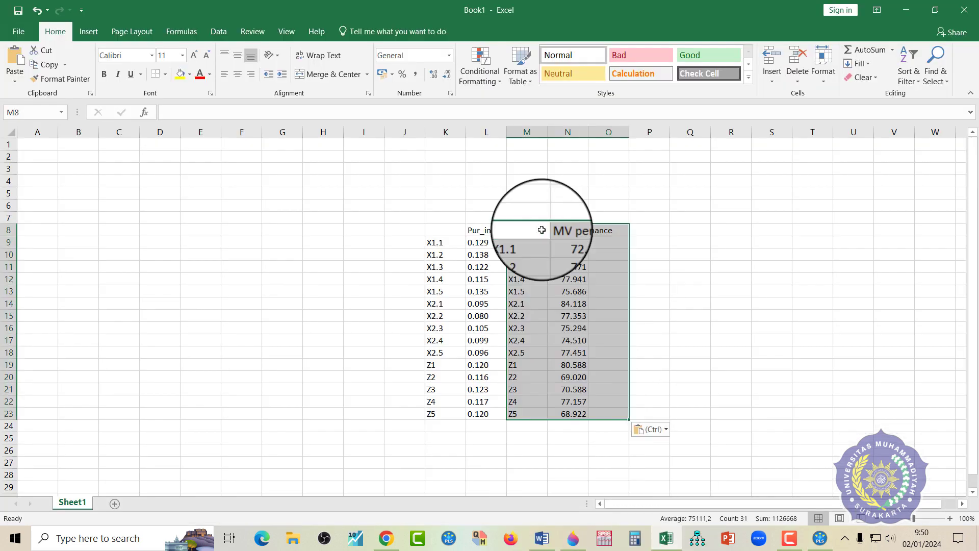
Fill cells L24 and N24, directly below the total effects and performance columns, with yellow
{"action": "left_click", "coordinate": [648, 303]}
{"action": "left_click", "coordinate": [570, 426]}
{"action": "left_click", "coordinate": [480, 424], "text": "ctrl"}
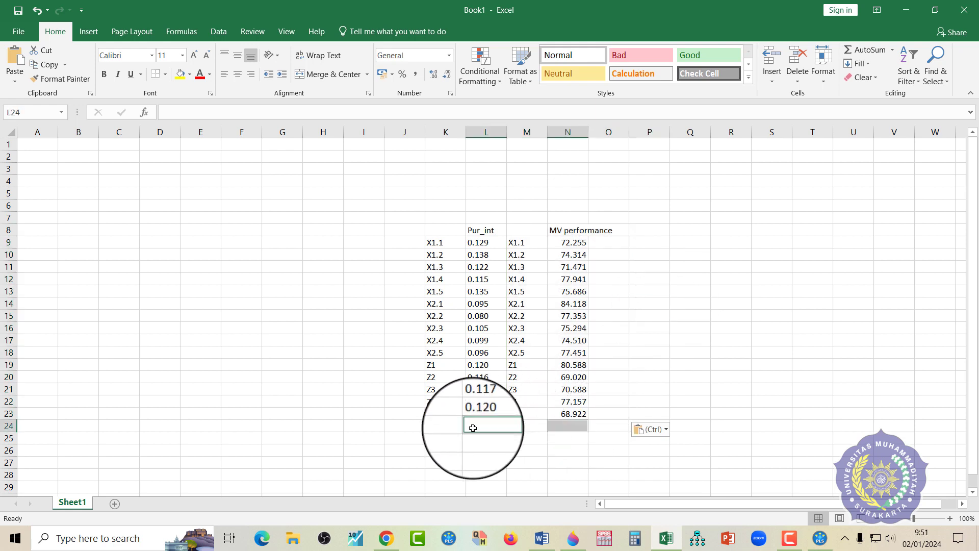
{"action": "left_click", "coordinate": [182, 76]}
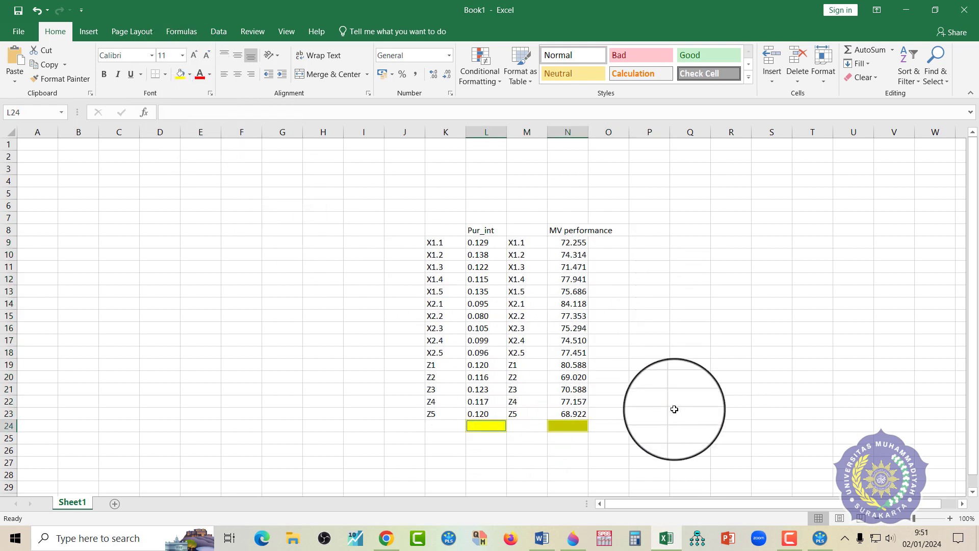
{"action": "left_click", "coordinate": [678, 412]}
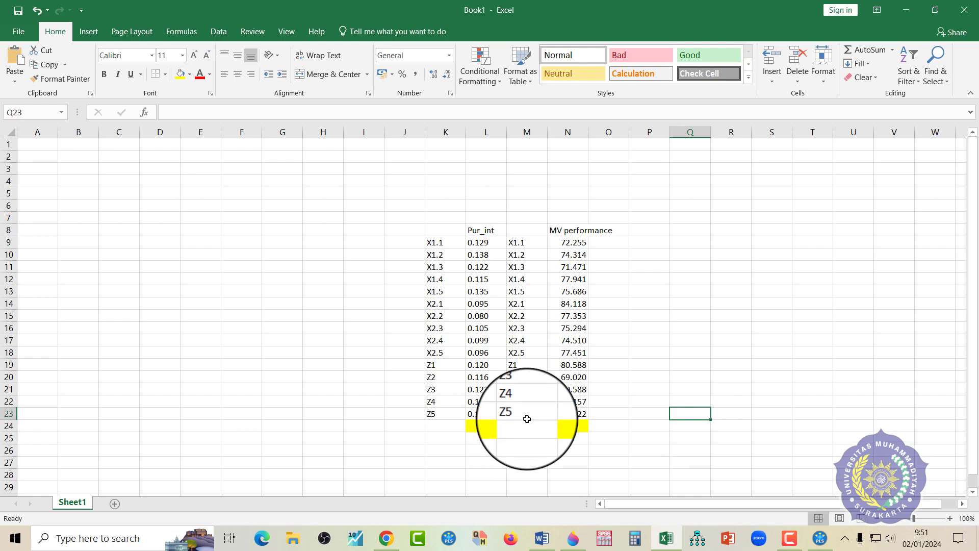
Switch back to SmartPLS and copy the Pur_int indicators' importance-performance map to the clipboard at 1024 x 768
{"action": "mouse_move", "coordinate": [543, 546]}
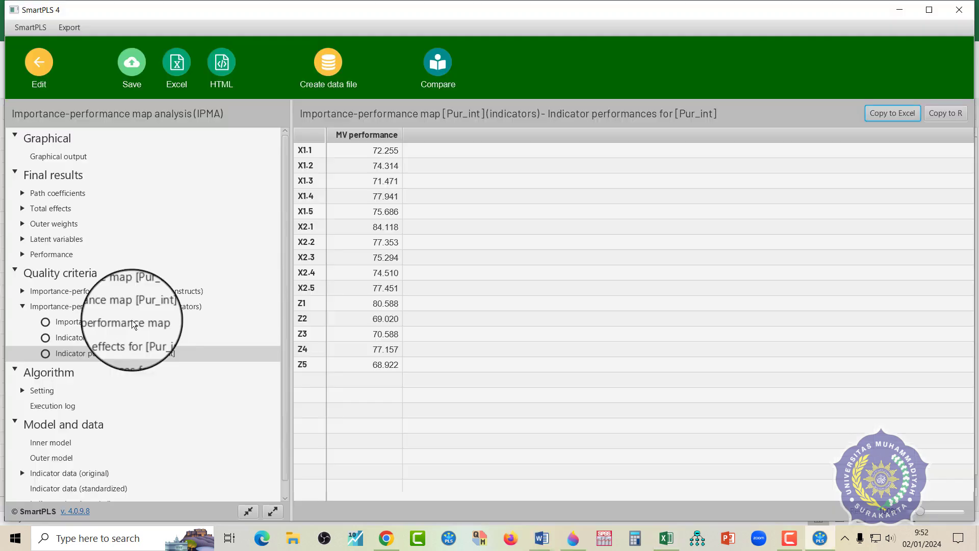
{"action": "left_click", "coordinate": [135, 291]}
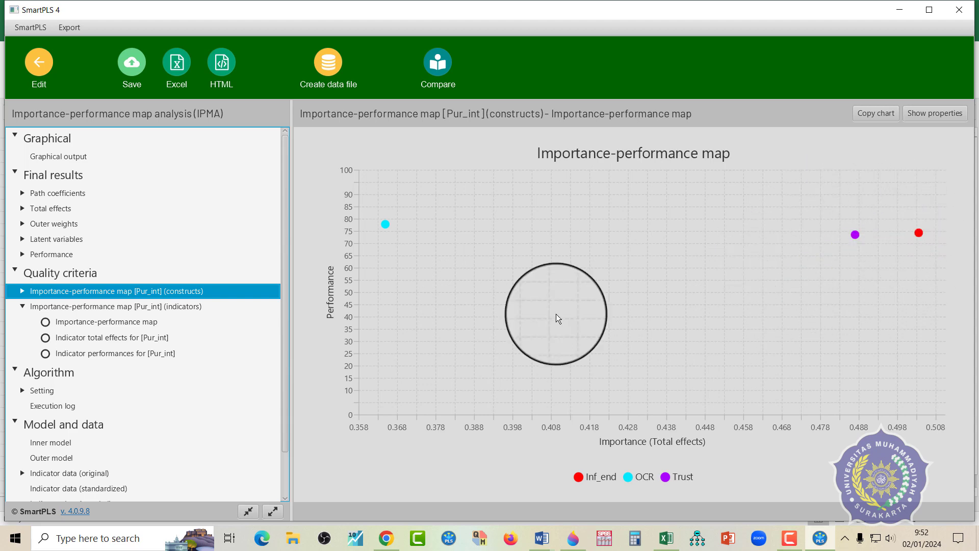
{"action": "double_click", "coordinate": [187, 307]}
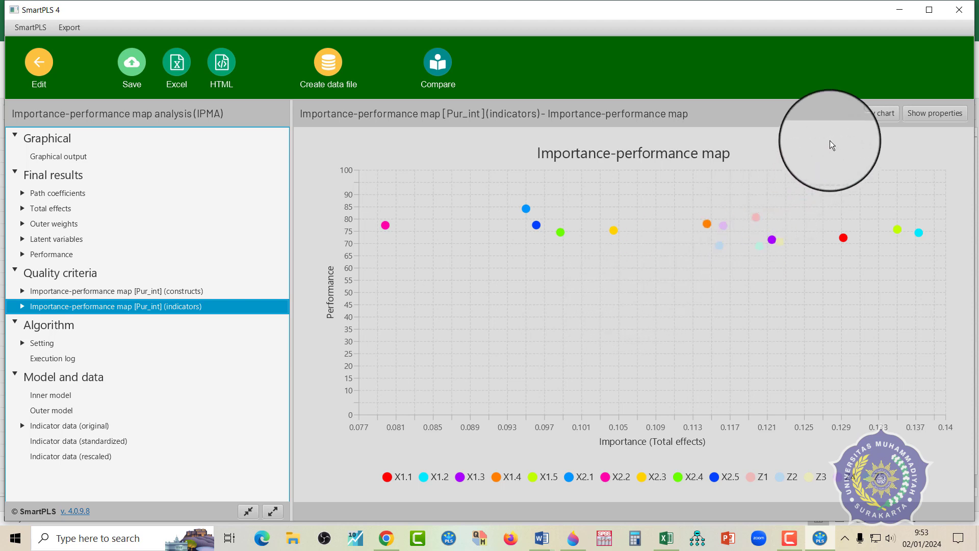
{"action": "left_click", "coordinate": [865, 114]}
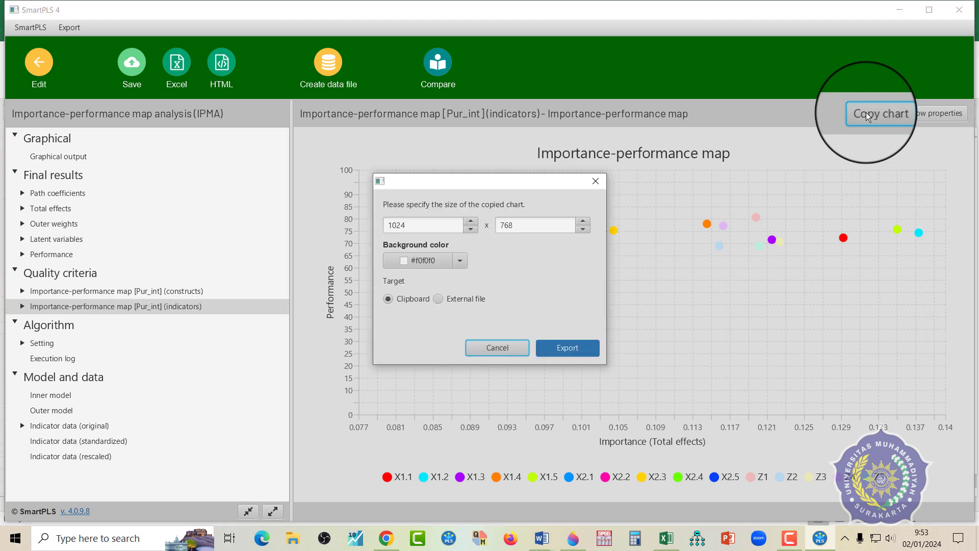
{"action": "left_click", "coordinate": [567, 352]}
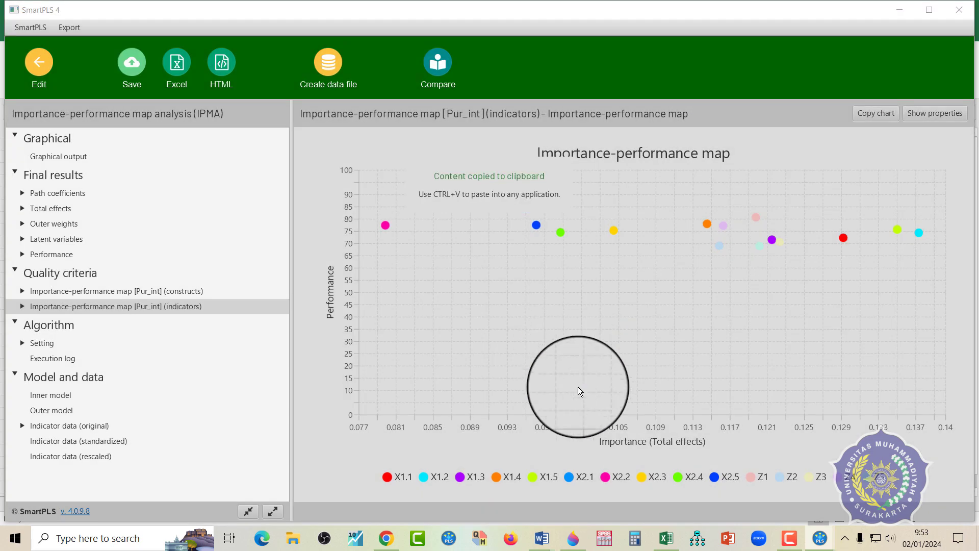
Switch to the IPMA Word document and examine its importance-performance map with the quadrant lines
{"action": "mouse_move", "coordinate": [544, 542]}
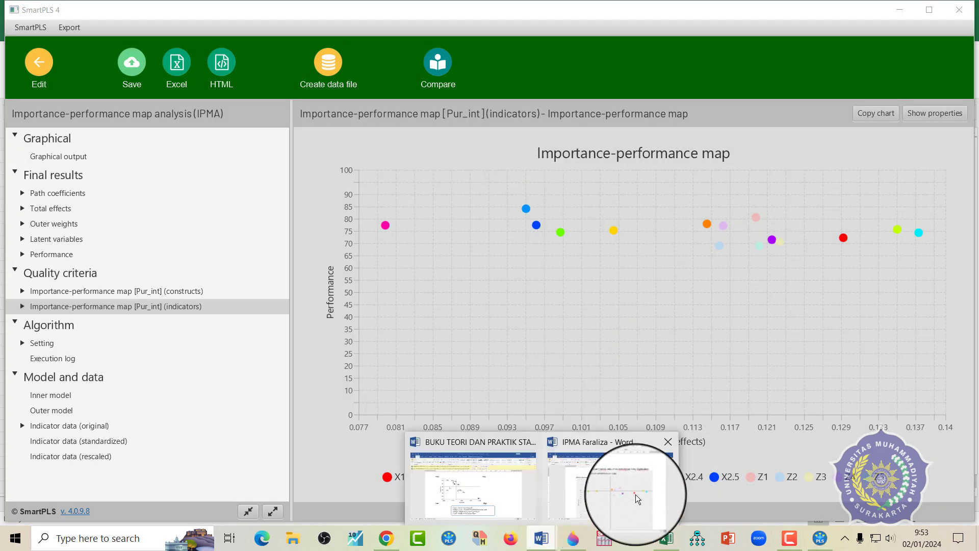
{"action": "left_click", "coordinate": [635, 495]}
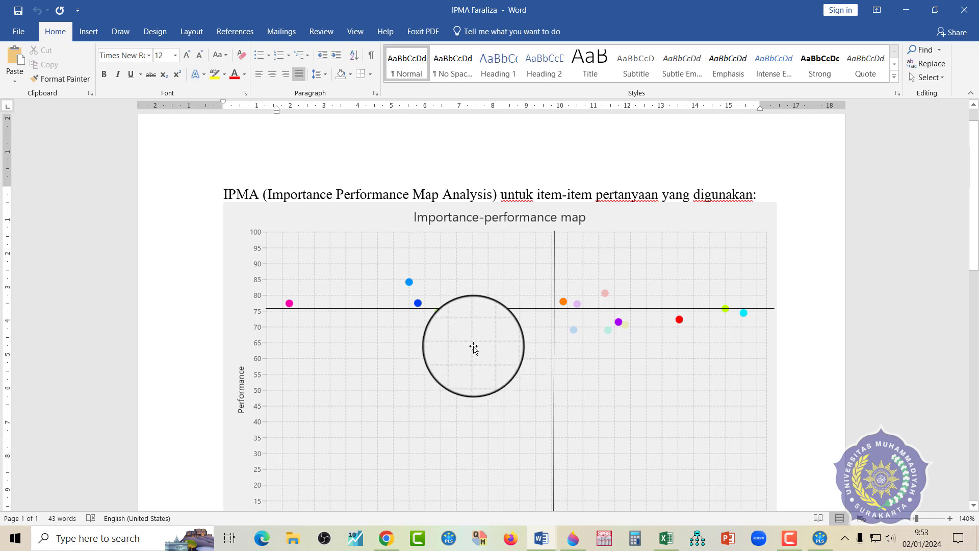
{"action": "scroll", "coordinate": [474, 347], "scroll_direction": "down", "scroll_amount": 3}
{"action": "scroll", "coordinate": [473, 347], "scroll_direction": "up", "scroll_amount": 4}
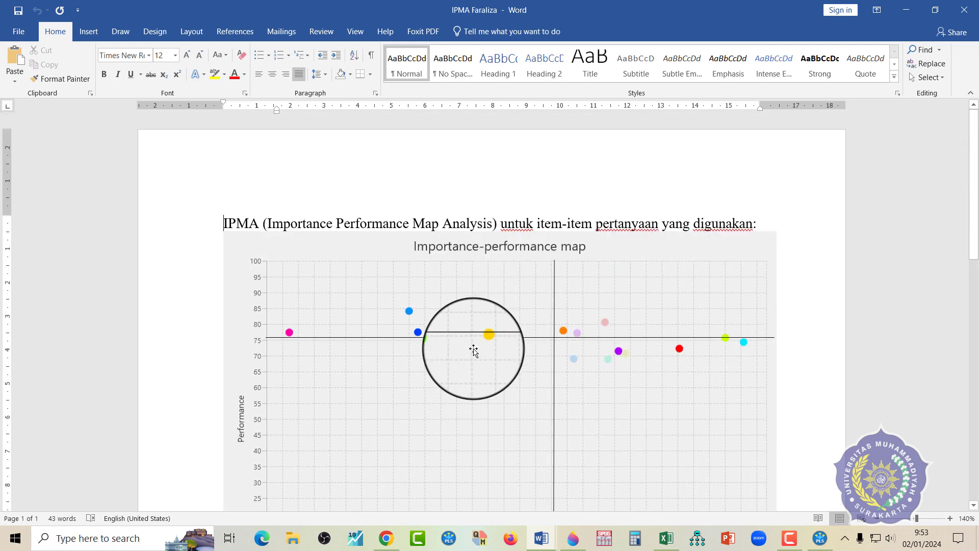
{"action": "scroll", "coordinate": [474, 347], "scroll_direction": "down", "scroll_amount": 2}
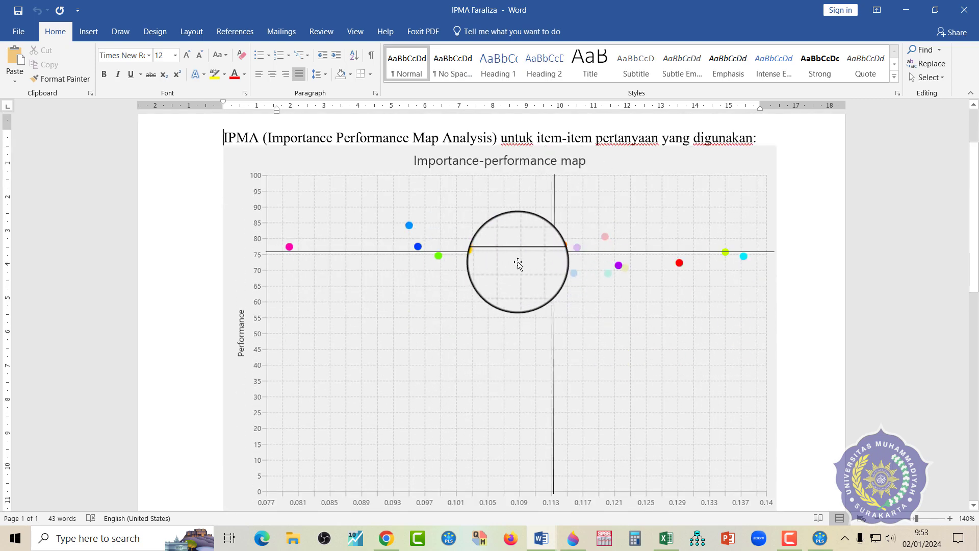
Copy the indicator total effects for Pur_int from SmartPLS into the Excel sheet again, starting at cell K27
{"action": "left_click", "coordinate": [822, 544]}
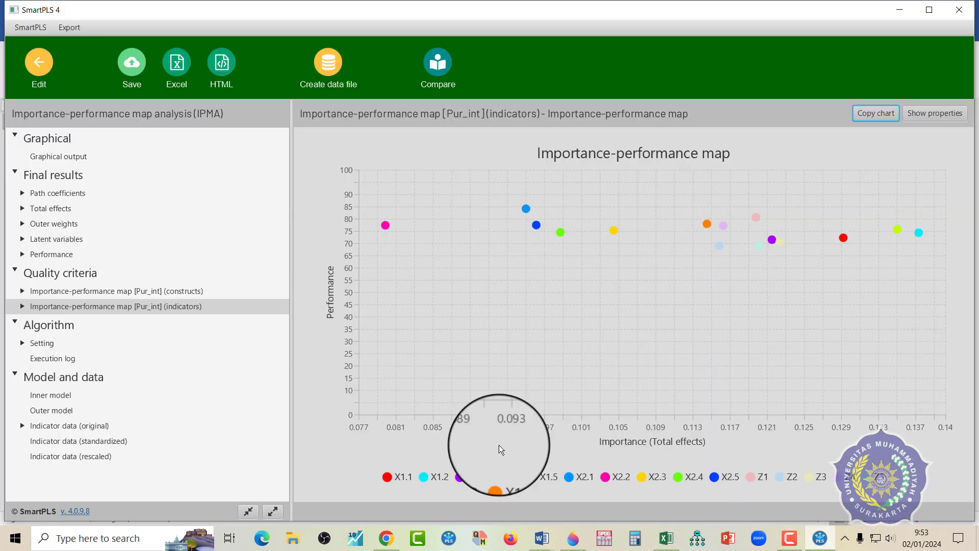
{"action": "double_click", "coordinate": [136, 308]}
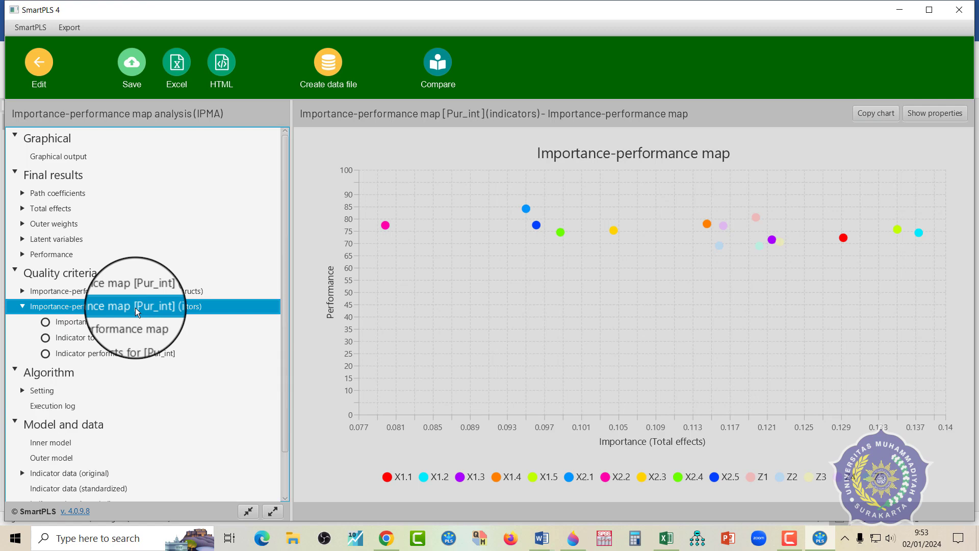
{"action": "left_click", "coordinate": [144, 338]}
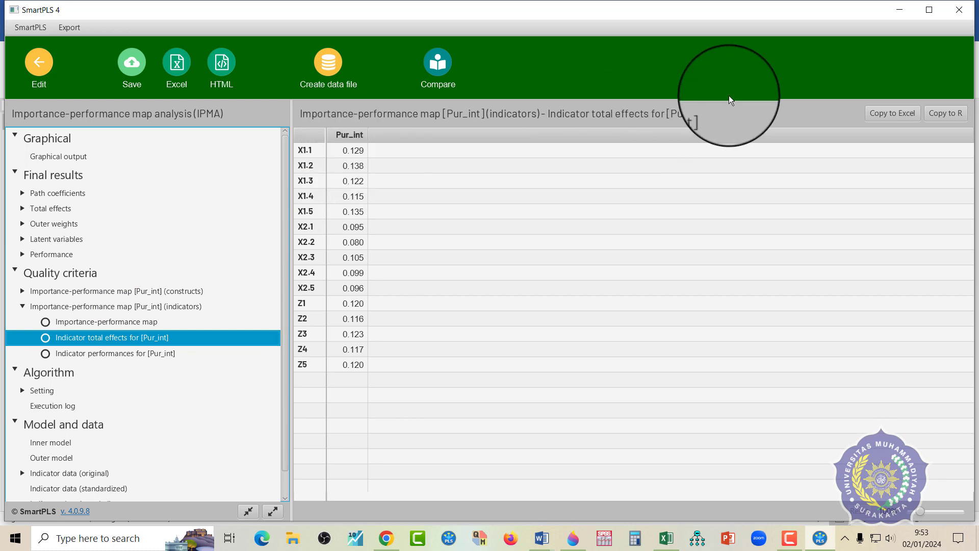
{"action": "left_click", "coordinate": [892, 113]}
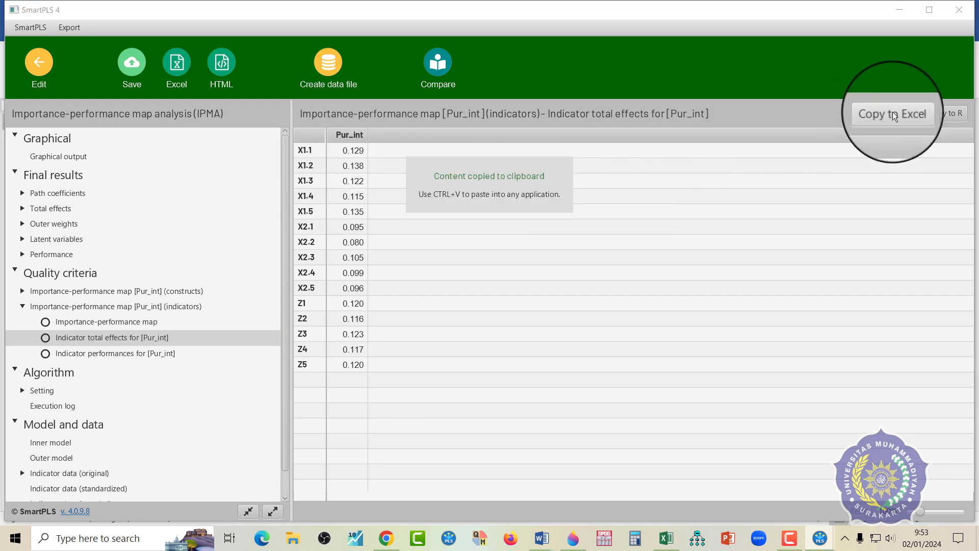
{"action": "left_click", "coordinate": [667, 538]}
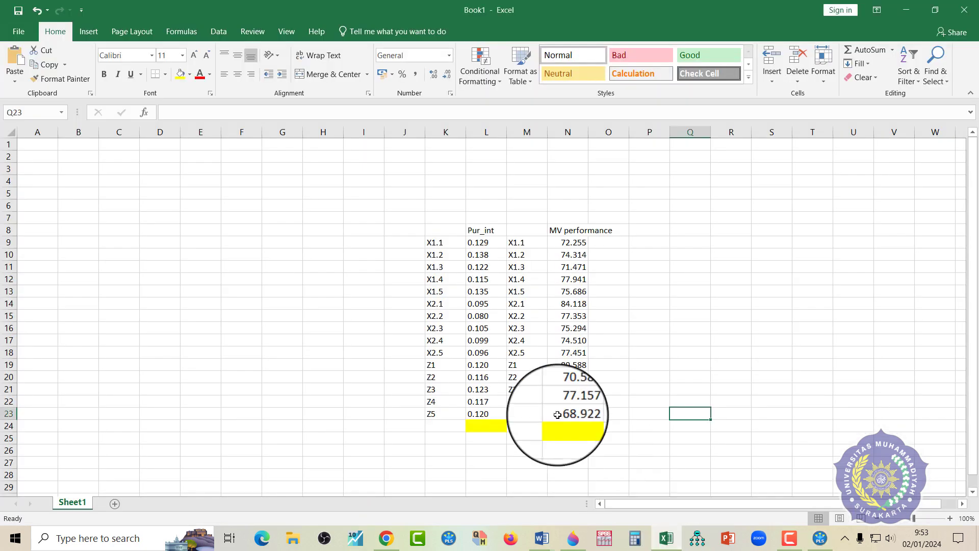
{"action": "left_click", "coordinate": [449, 317]}
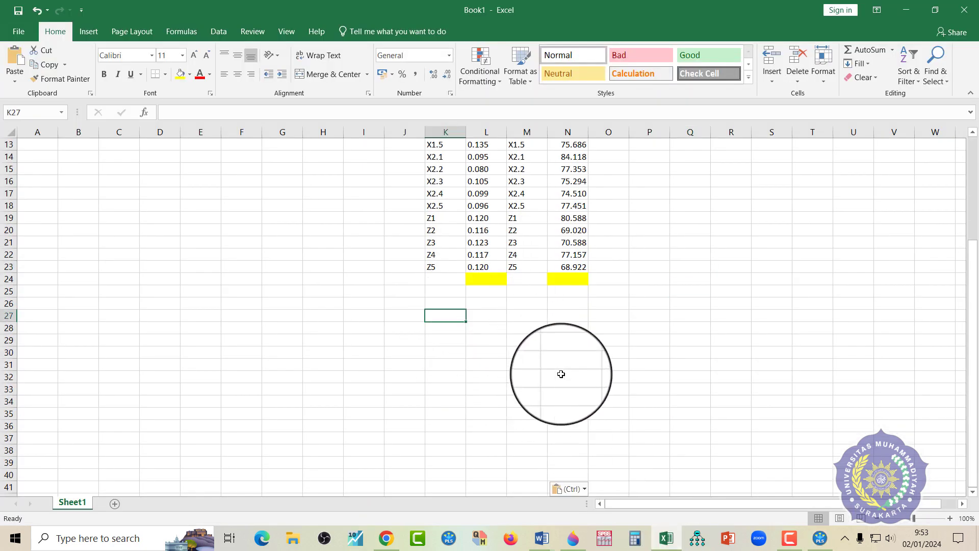
{"action": "key", "text": "ctrl+v"}
{"action": "scroll", "coordinate": [565, 372], "scroll_direction": "down", "scroll_amount": 2}
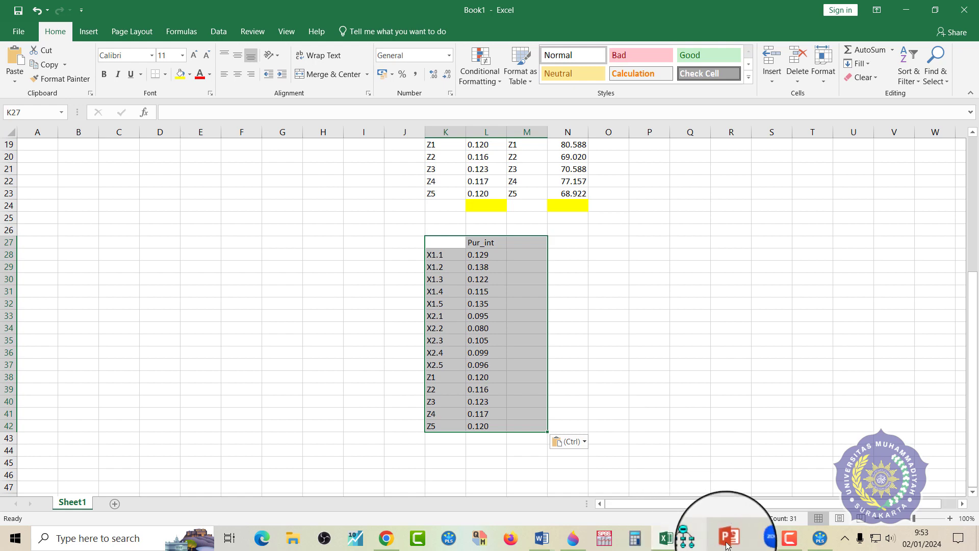
Copy the indicator performances for Pur_int from SmartPLS into the Excel sheet, starting at cell N27
{"action": "left_click", "coordinate": [819, 539]}
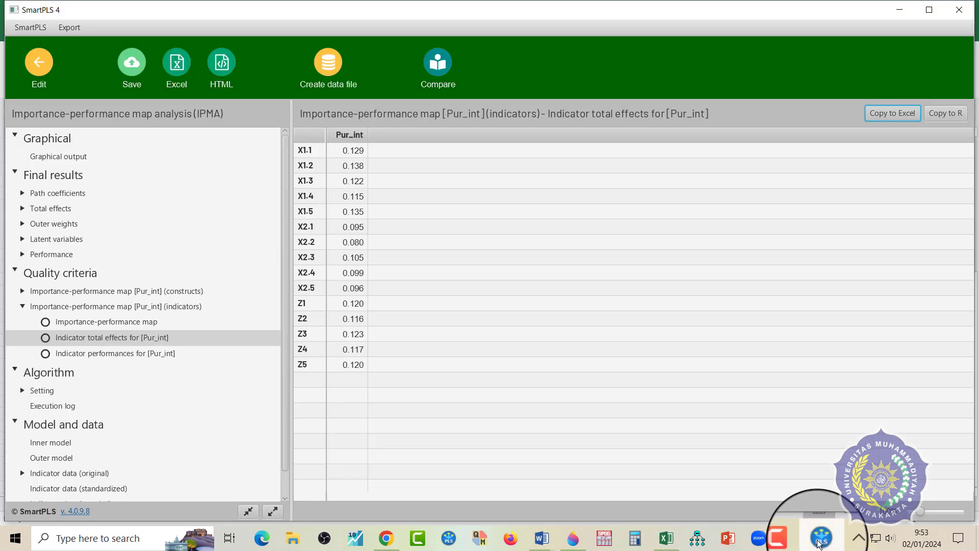
{"action": "left_click", "coordinate": [169, 353]}
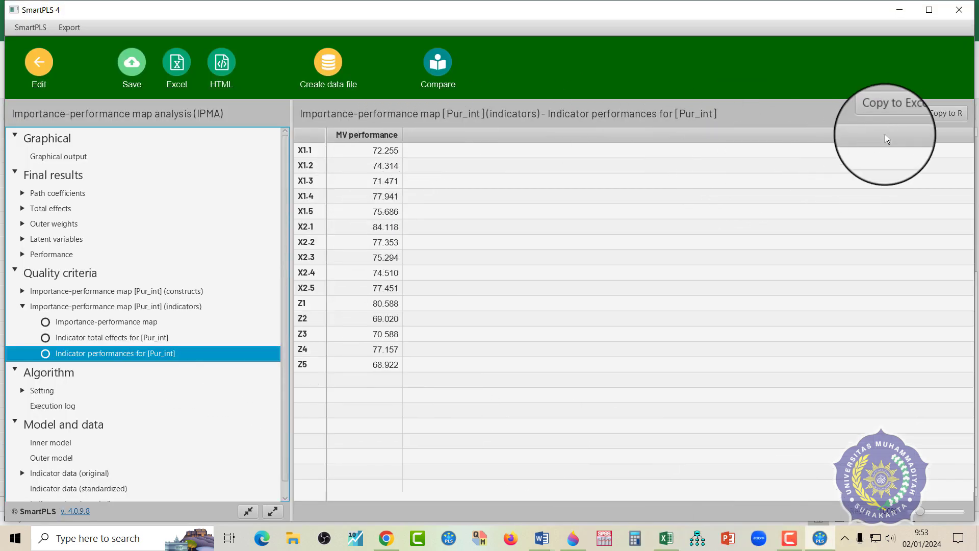
{"action": "left_click", "coordinate": [887, 113]}
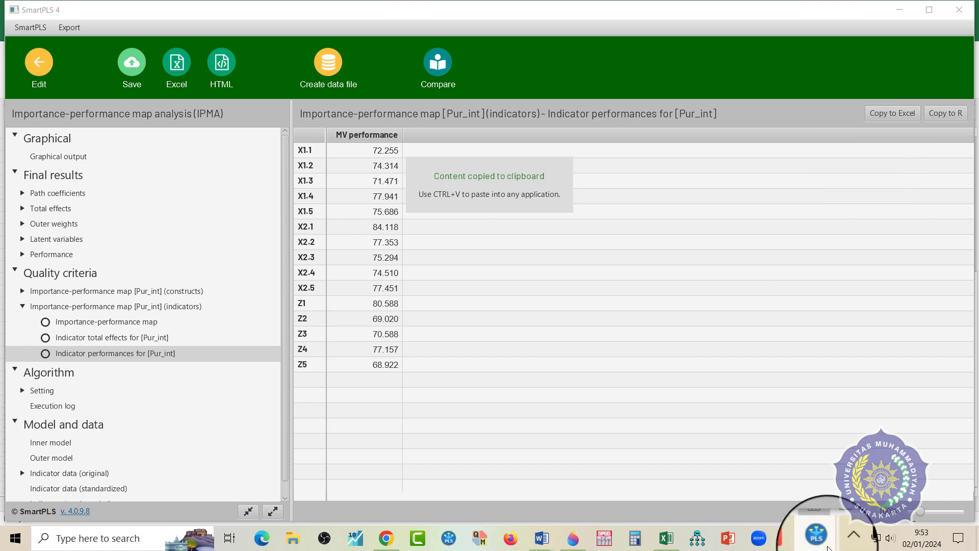
{"action": "left_click", "coordinate": [666, 538]}
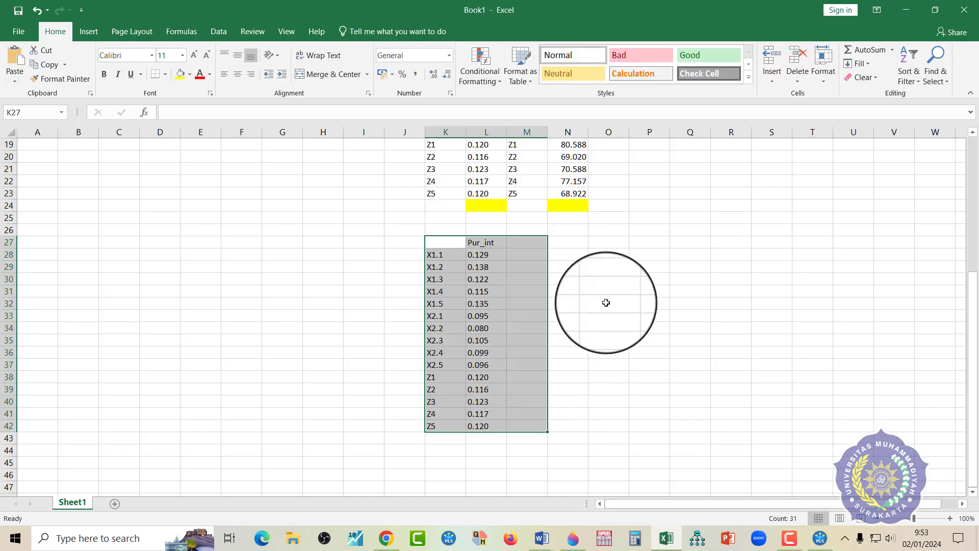
{"action": "left_click", "coordinate": [576, 242]}
{"action": "key", "text": "ctrl+v"}
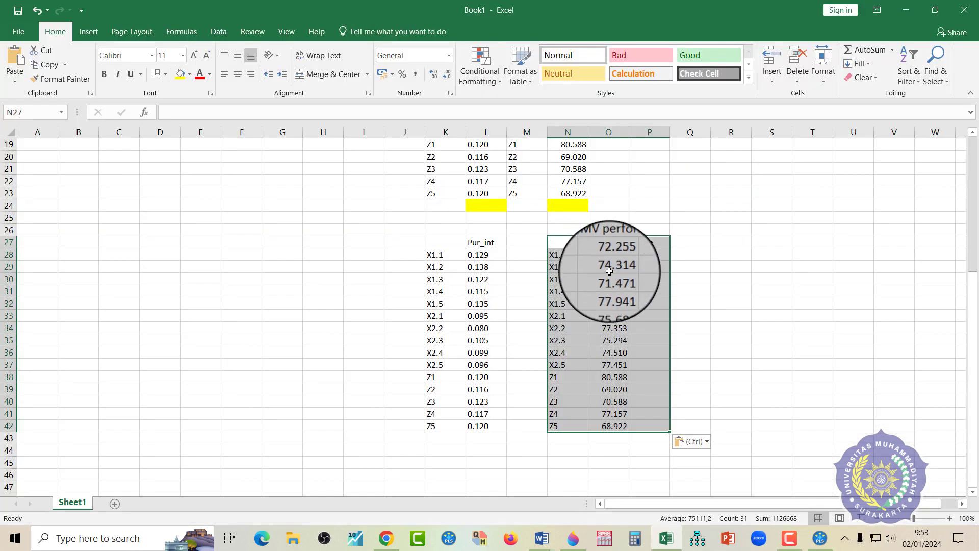
Fill cells L43 and O43, directly below the second set of total effects and performance values, with red
{"action": "left_click", "coordinate": [481, 438]}
{"action": "left_click", "coordinate": [606, 437], "text": "ctrl"}
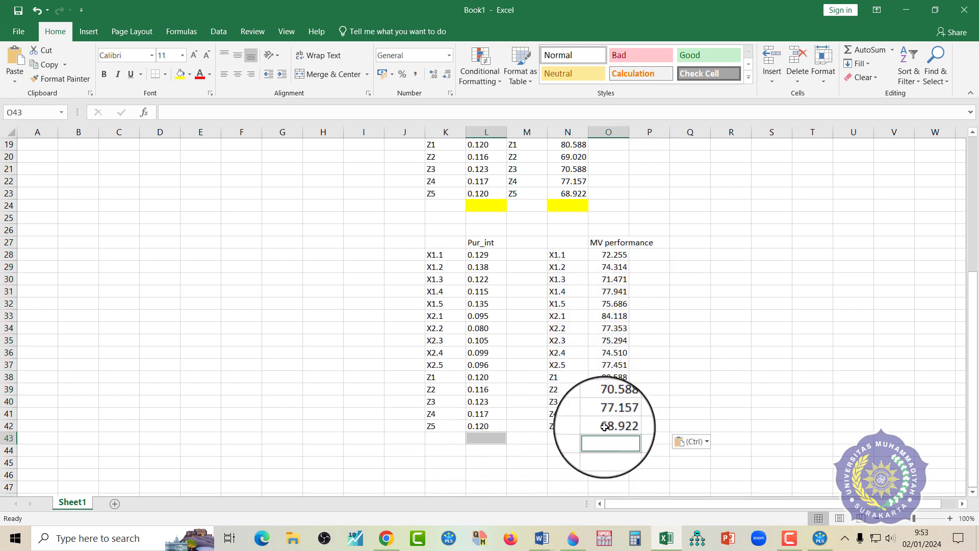
{"action": "left_click", "coordinate": [189, 74]}
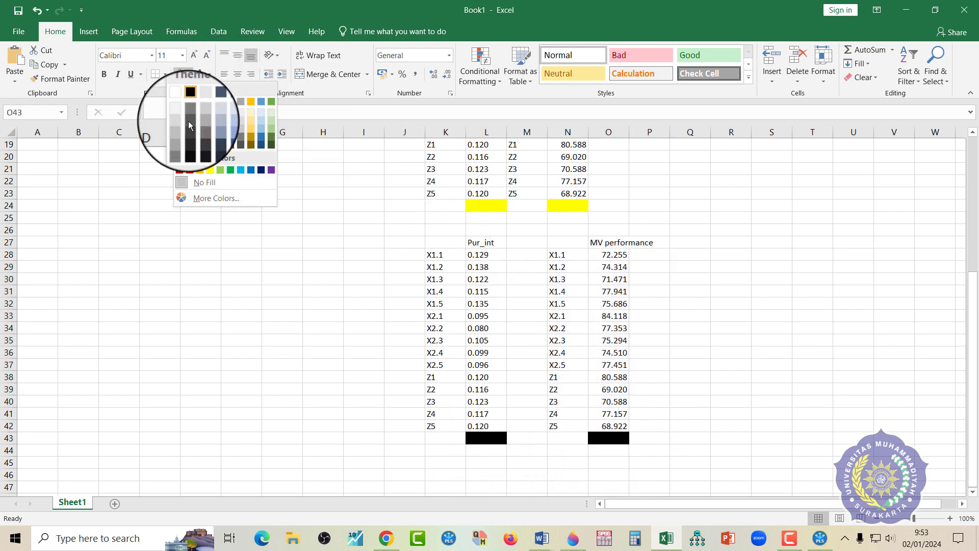
{"action": "left_click", "coordinate": [190, 169]}
{"action": "left_click", "coordinate": [771, 376]}
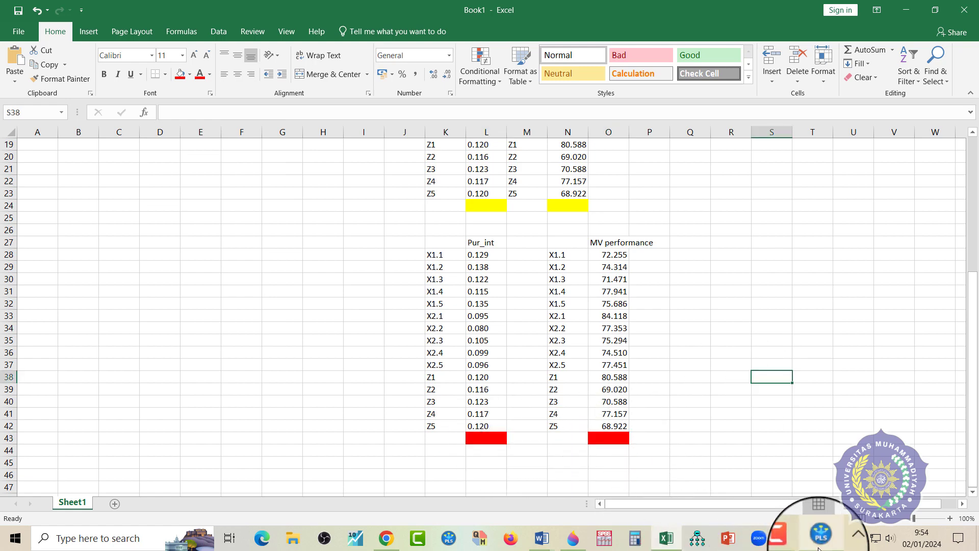
Switch to the IPMA Word document and look up the line shape used for drawing the map's quadrant lines
{"action": "mouse_move", "coordinate": [538, 535]}
{"action": "left_click", "coordinate": [601, 474]}
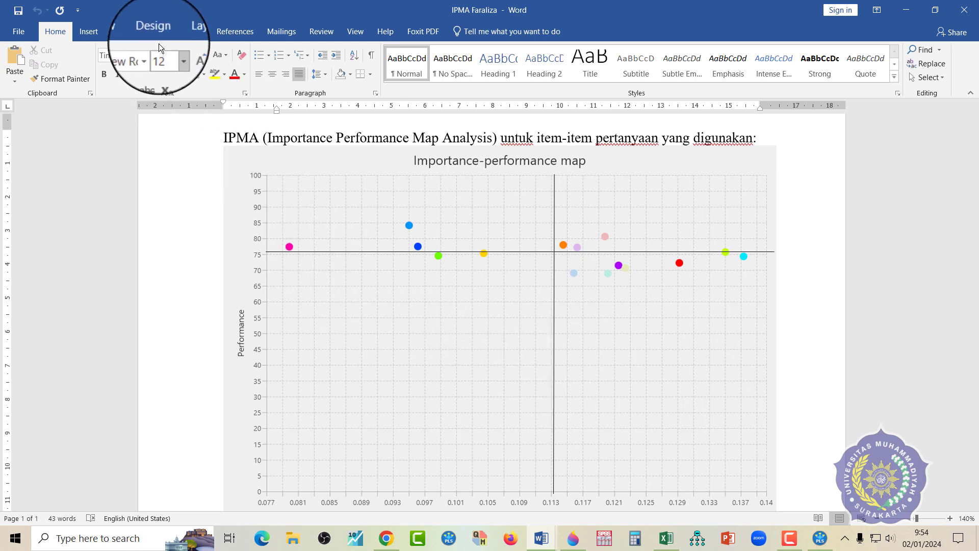
{"action": "left_click", "coordinate": [191, 33]}
{"action": "left_click", "coordinate": [95, 34]}
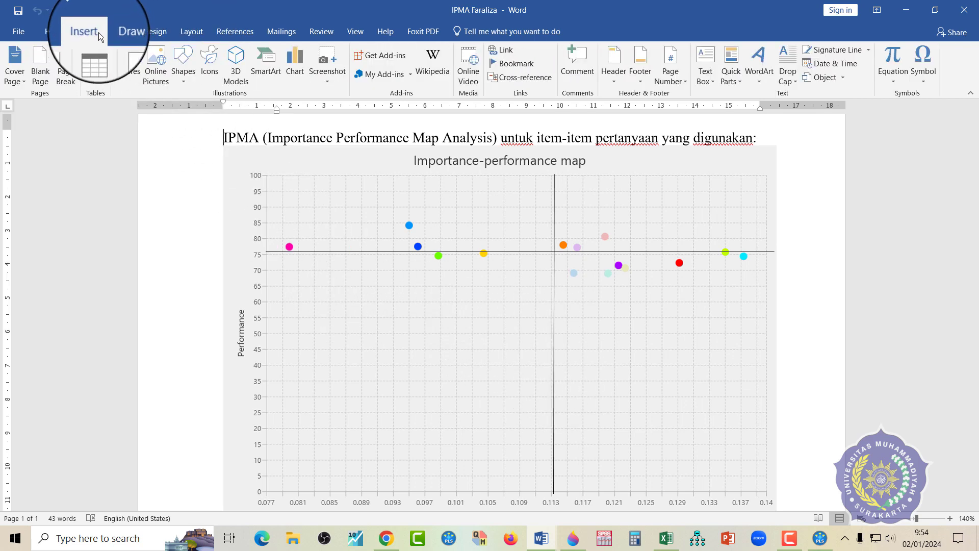
{"action": "left_click", "coordinate": [188, 81]}
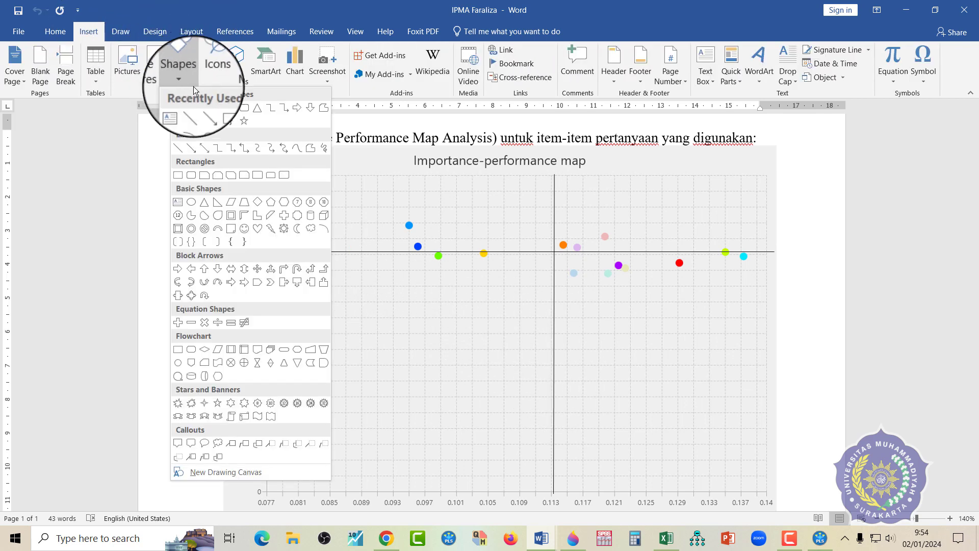
{"action": "left_click", "coordinate": [195, 113]}
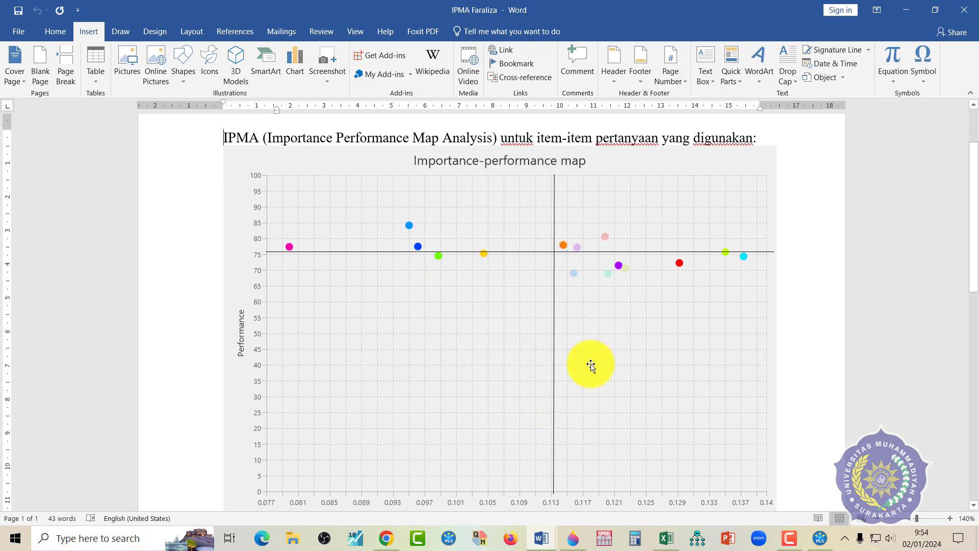
Examine which quadrant each indicator falls in on the map, comparing it with the legend and the priority categories below
{"action": "scroll", "coordinate": [702, 352], "scroll_direction": "down", "scroll_amount": 1}
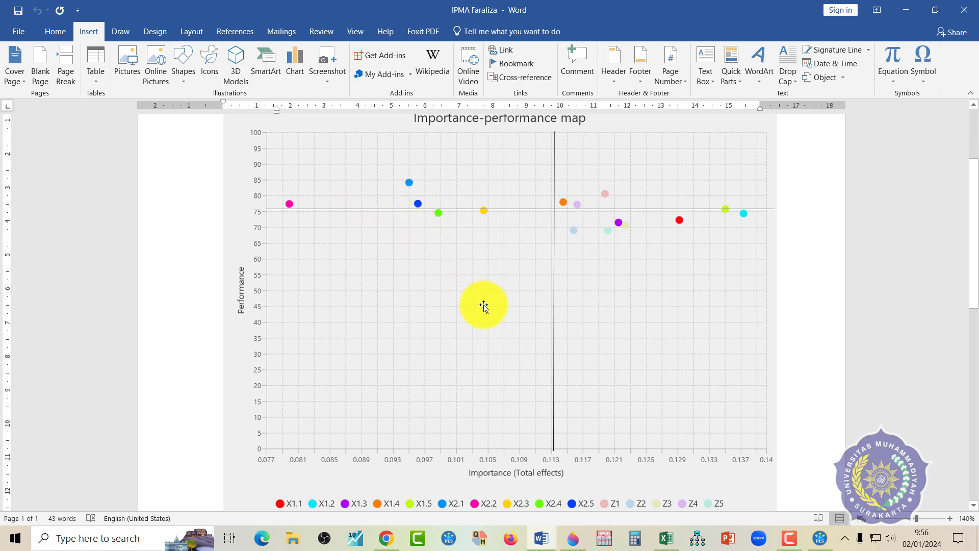
{"action": "scroll", "coordinate": [483, 308], "scroll_direction": "up", "scroll_amount": 3}
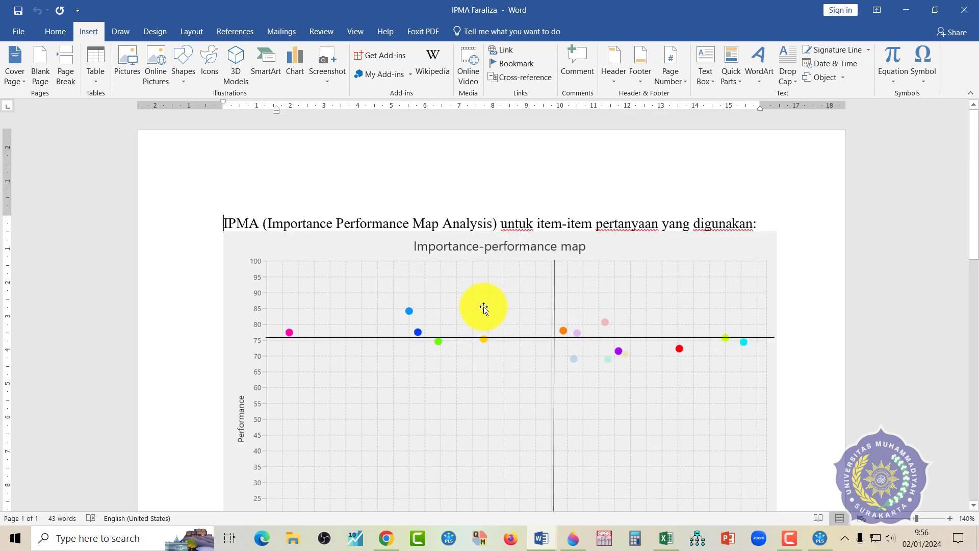
{"action": "scroll", "coordinate": [484, 308], "scroll_direction": "down", "scroll_amount": 15}
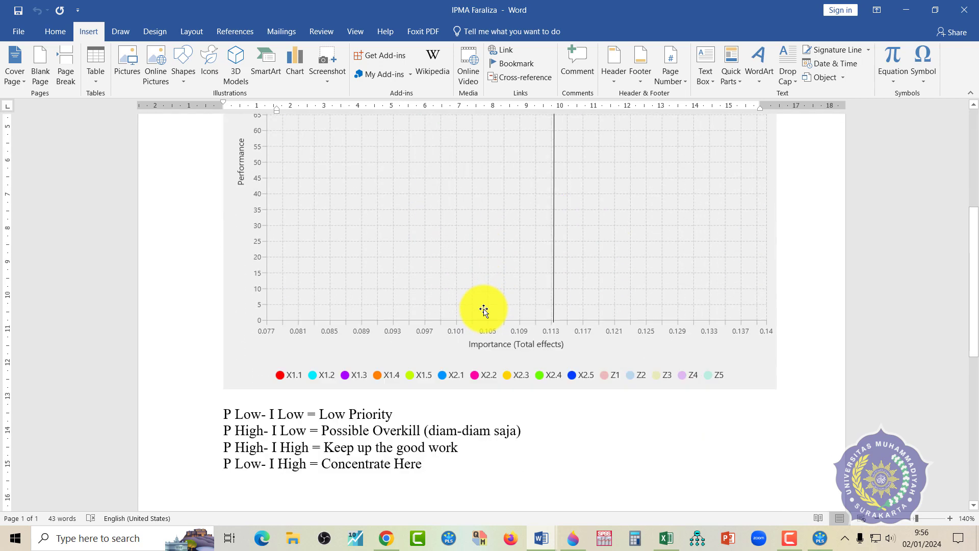
{"action": "scroll", "coordinate": [484, 310], "scroll_direction": "up", "scroll_amount": 12}
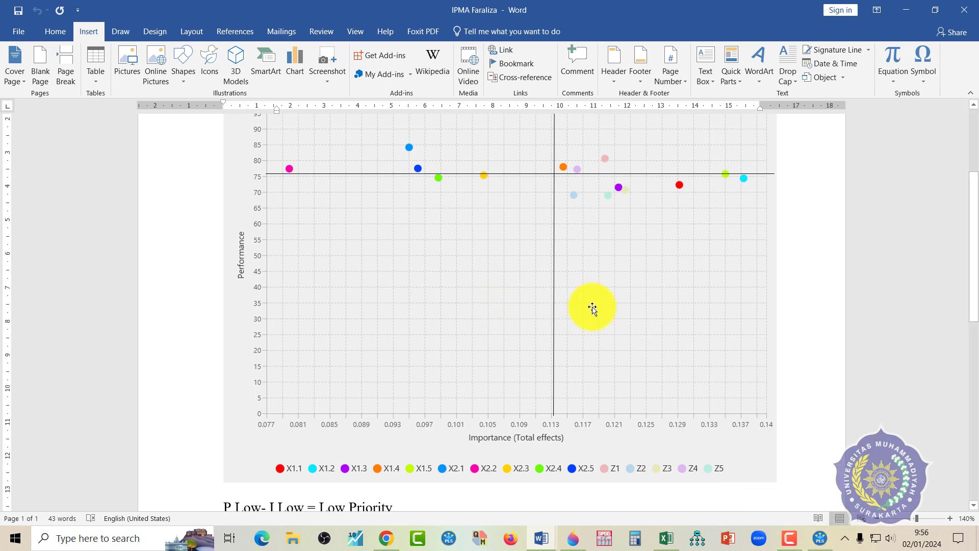
{"action": "scroll", "coordinate": [591, 321], "scroll_direction": "up", "scroll_amount": 1}
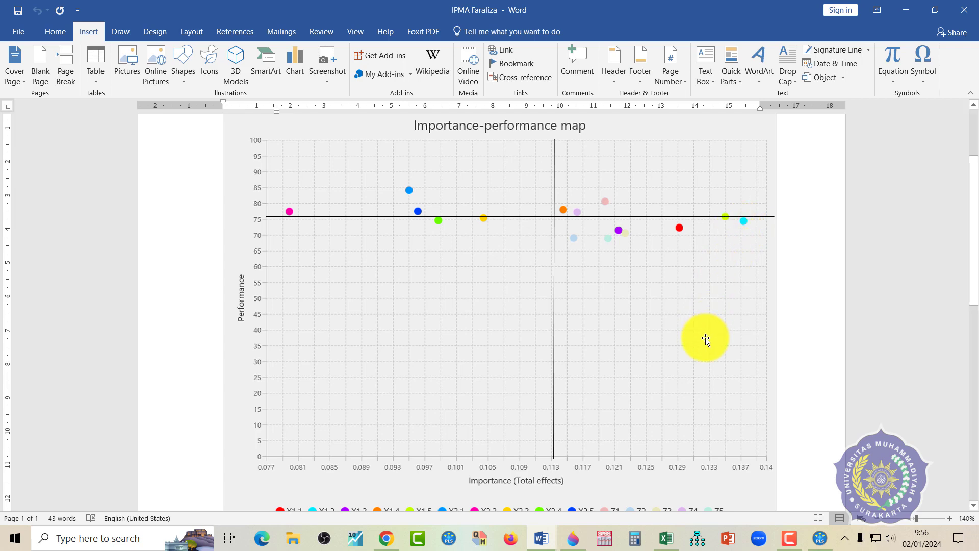
{"action": "scroll", "coordinate": [701, 346], "scroll_direction": "down", "scroll_amount": 1}
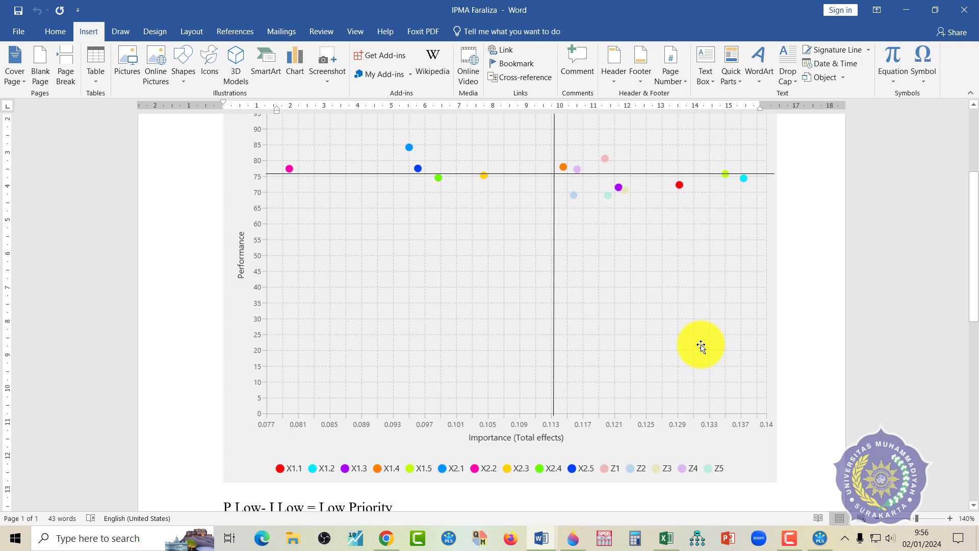